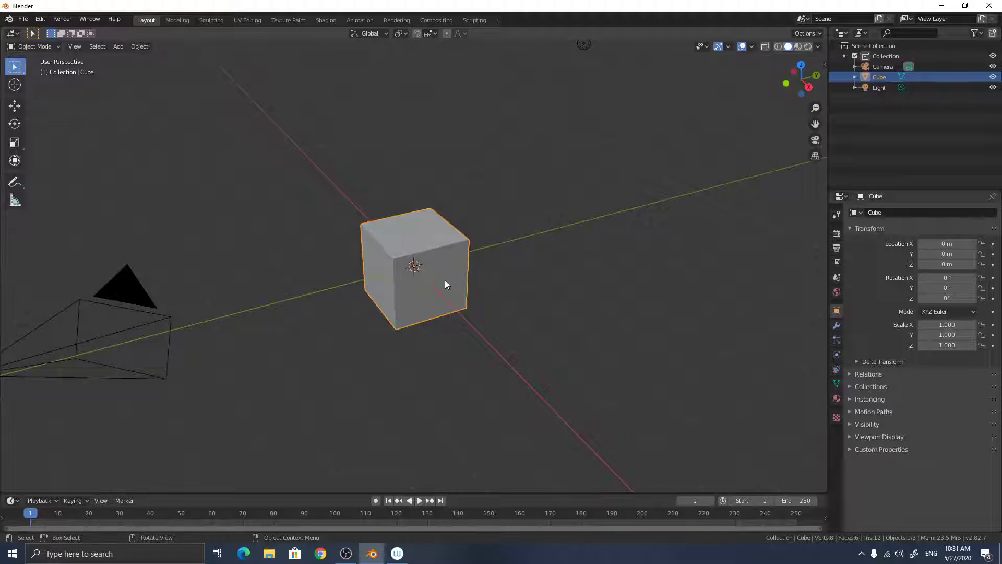
Try moving the default cube freely by small amounts around the origin.
middle_drag(503, 279, 486, 271)
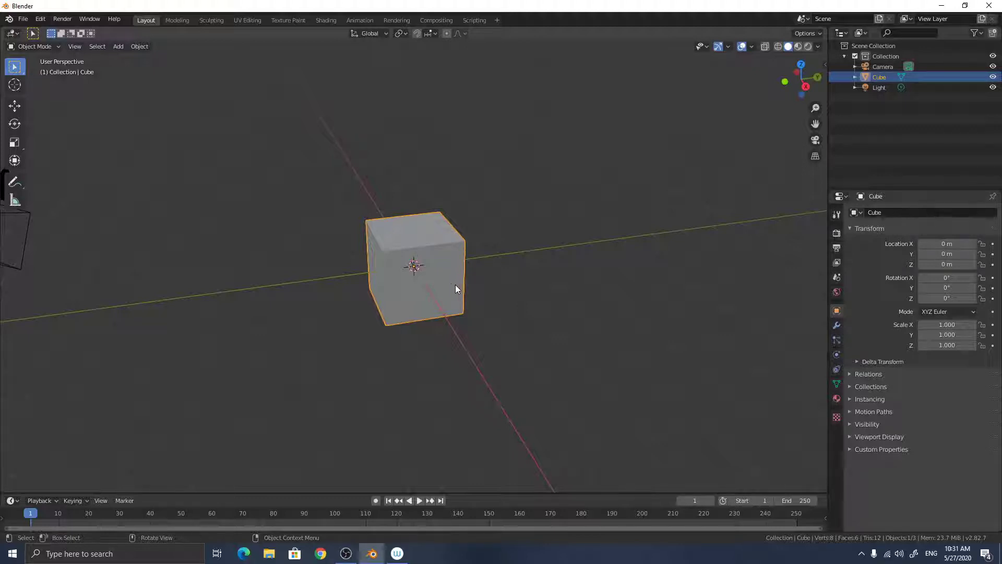
middle_drag(455, 284, 477, 280)
click(478, 279)
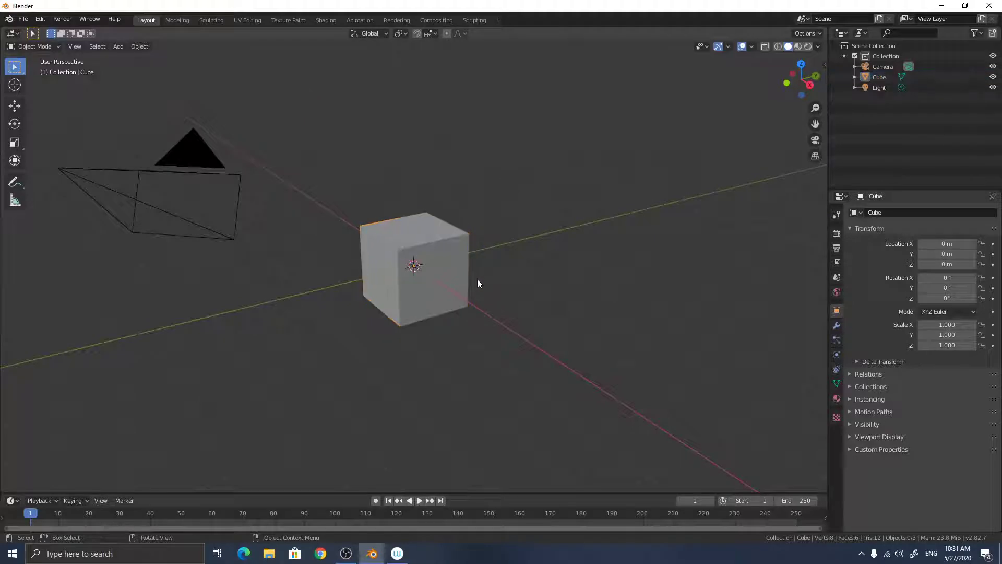
click(461, 279)
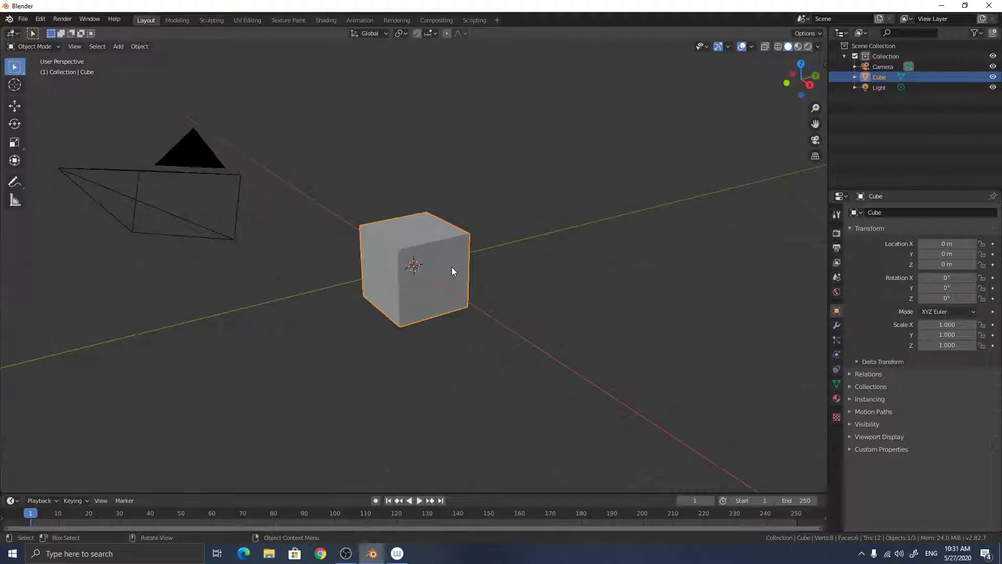
key(g)
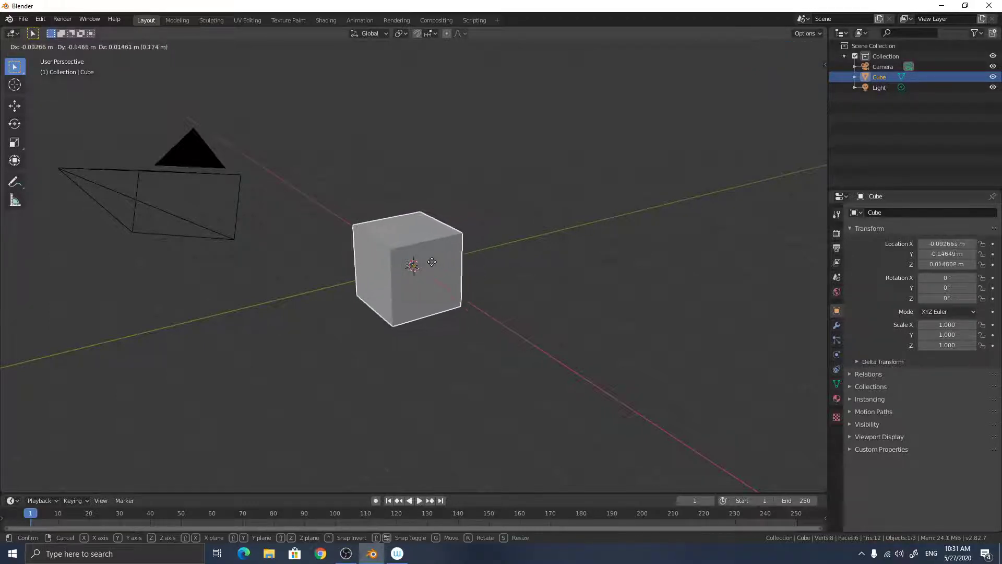
click(439, 262)
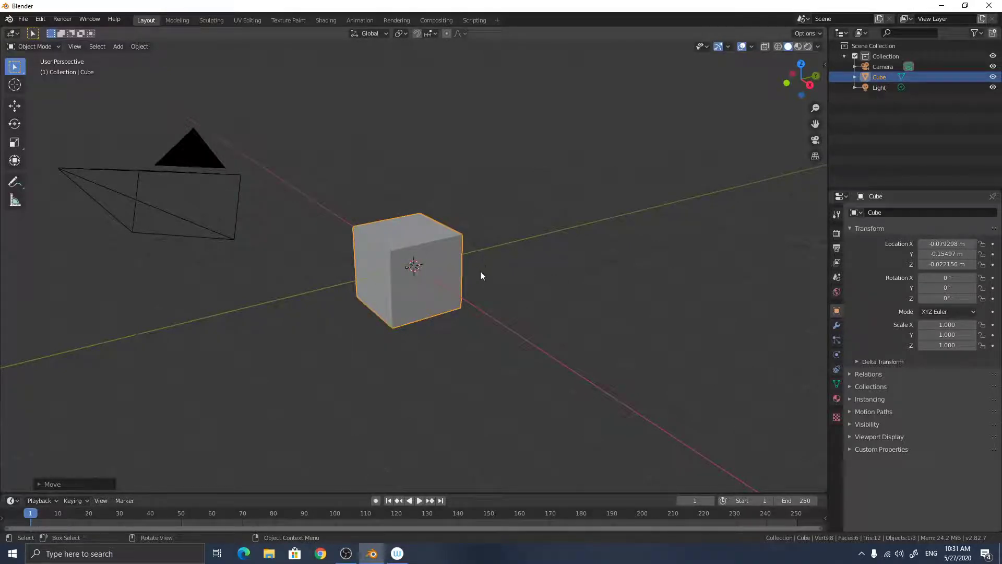
key(g)
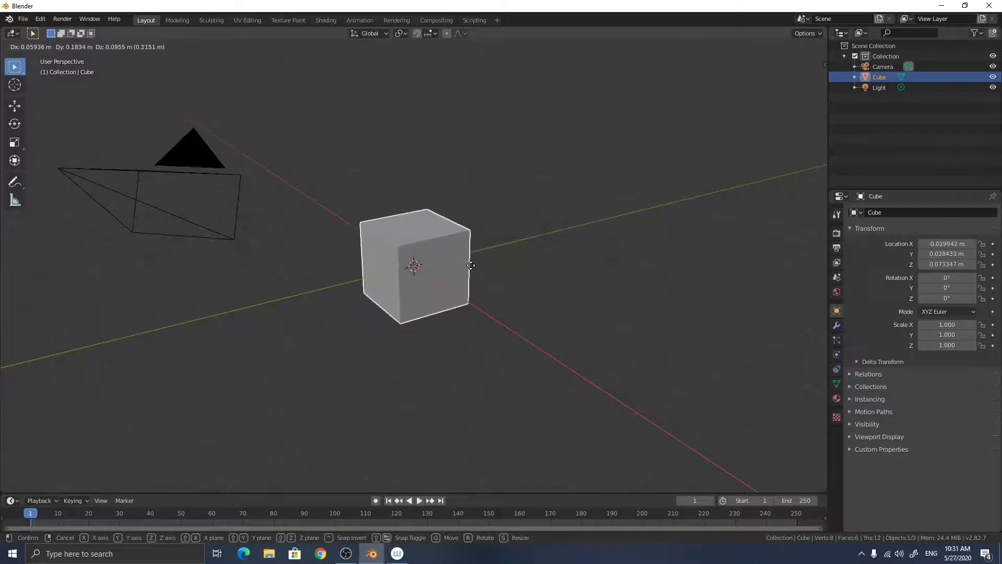
click(471, 265)
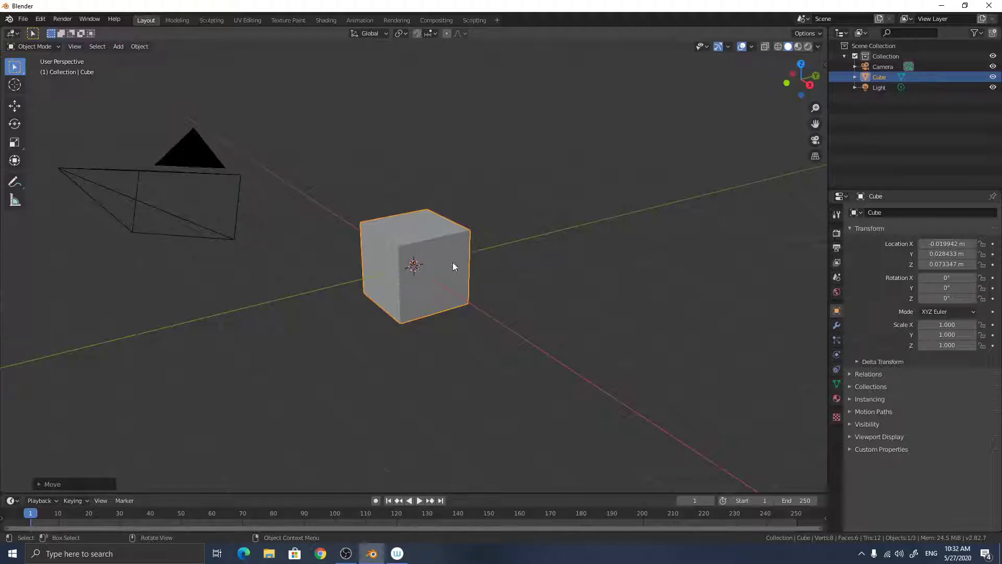
mouse_move(452, 263)
mouse_down()
mouse_move(501, 265)
mouse_move(460, 268)
mouse_up()
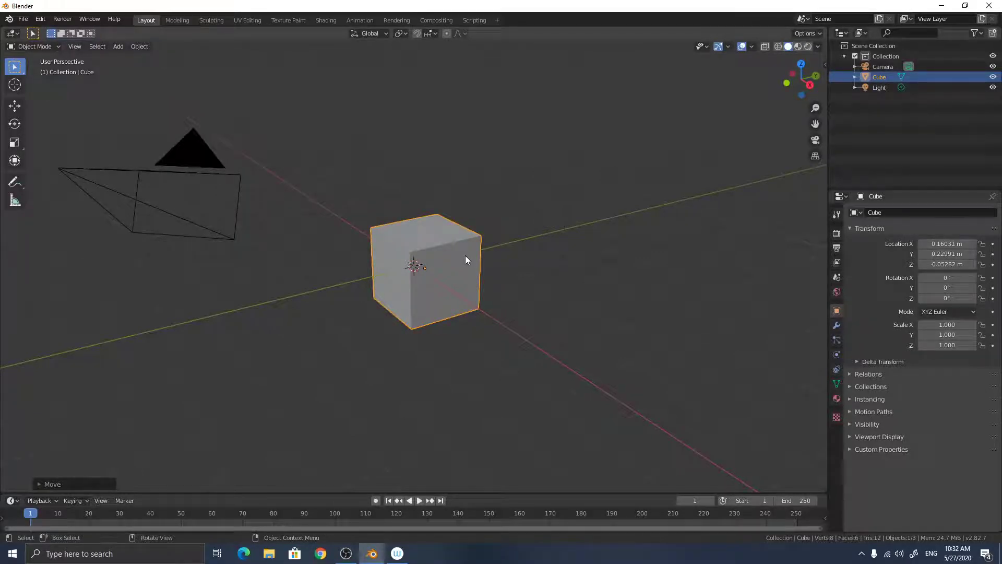
Delete the default cube and add a mesh cylinder at the world origin.
key(Delete)
scroll(441, 314, up, 2)
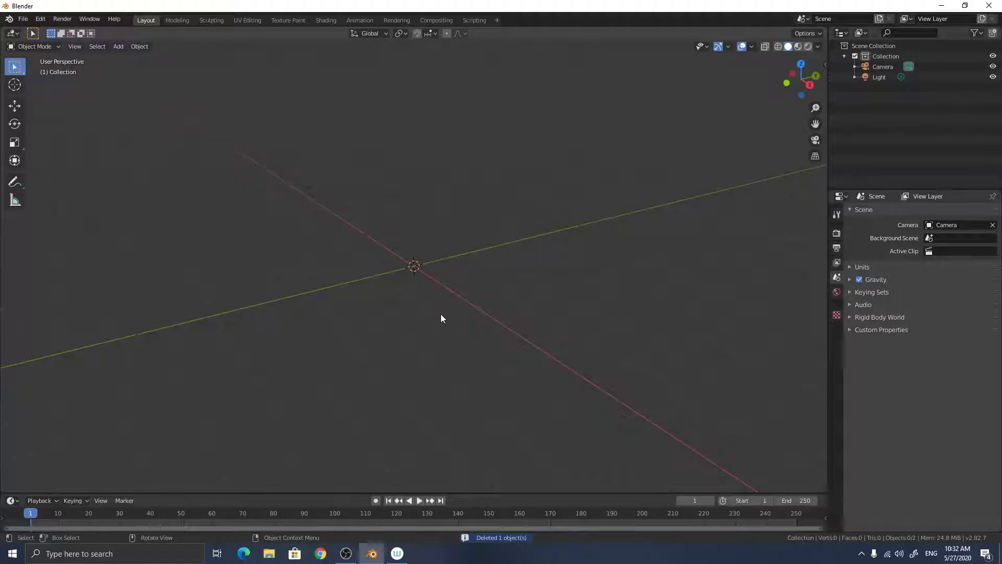
scroll(441, 314, down, 3)
scroll(441, 313, up, 2)
middle_drag(470, 307, 454, 297)
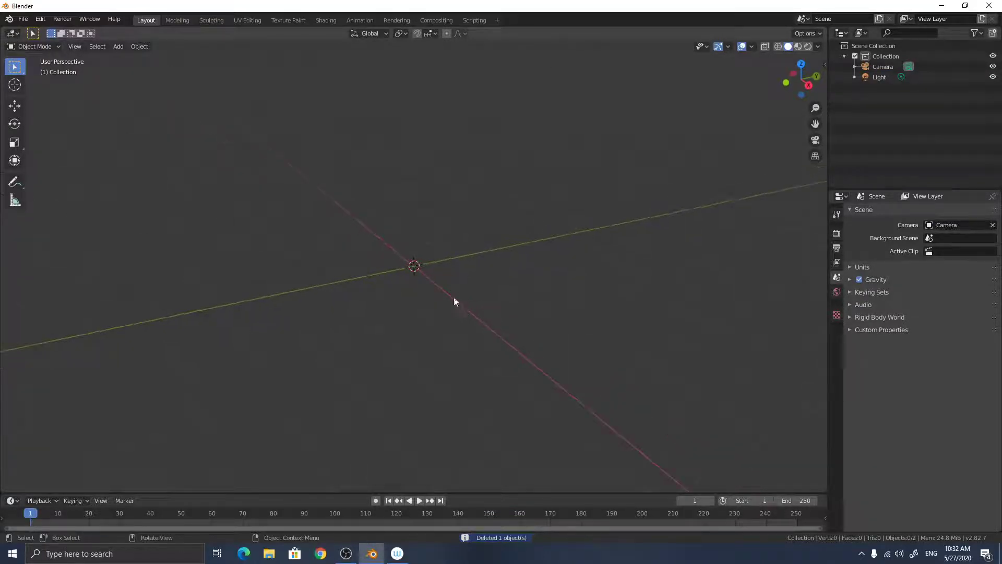
scroll(457, 330, down, 4)
scroll(457, 331, up, 1)
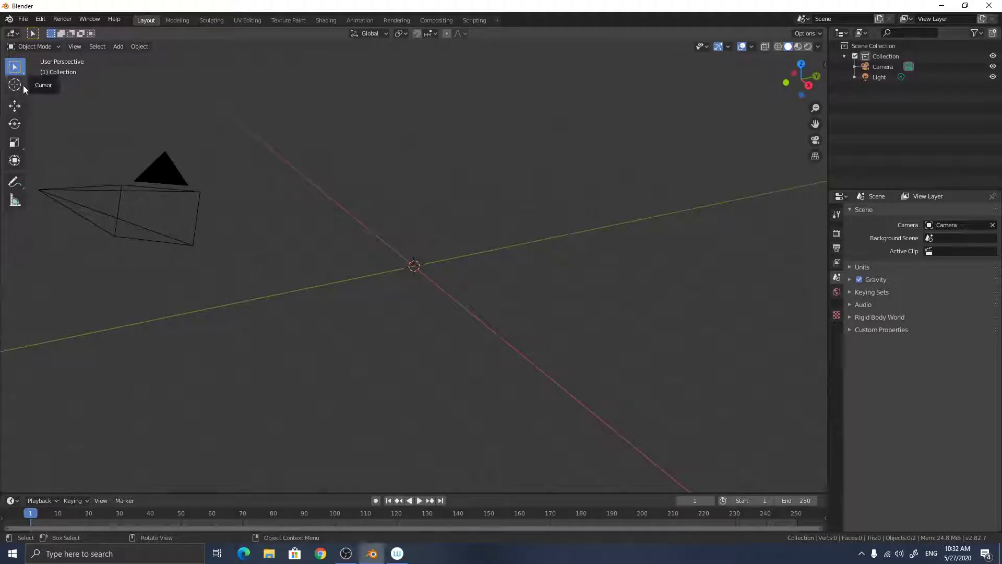
click(121, 46)
mouse_move(132, 59)
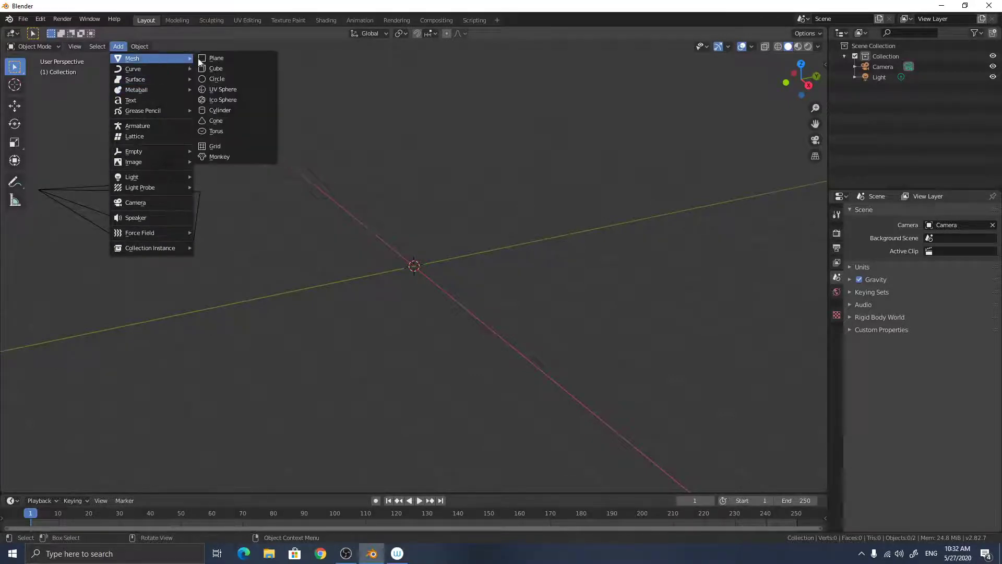
click(226, 110)
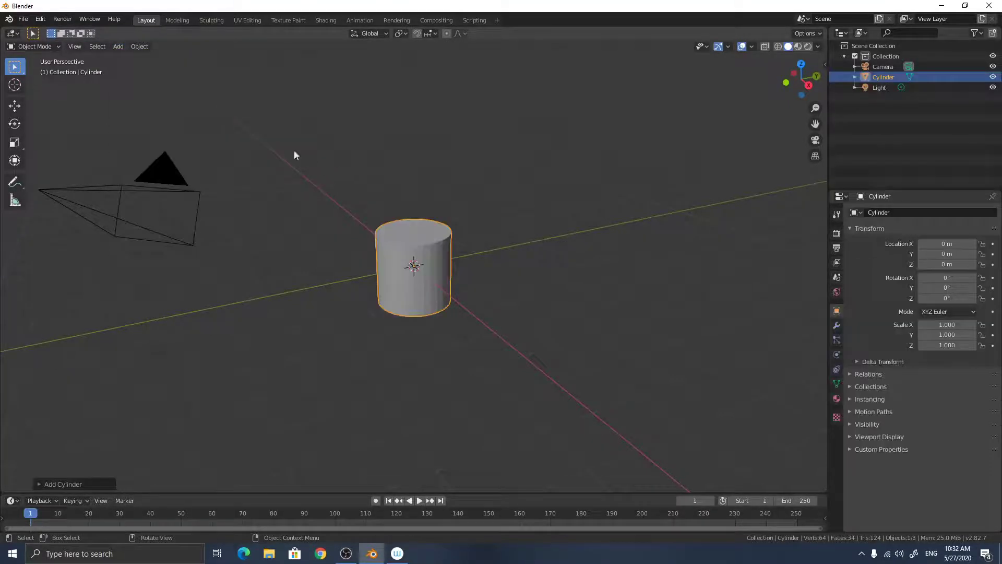
Add a mesh torus and move it away from the cylinder to about X 2.54 m, Y 5.44 m, Z 0.09 m.
click(118, 46)
mouse_move(137, 59)
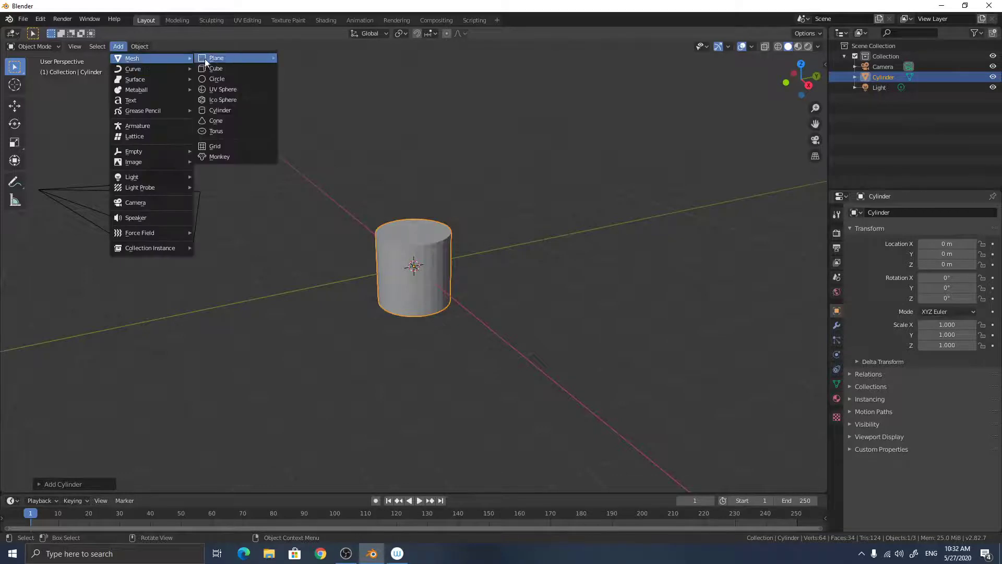
click(215, 132)
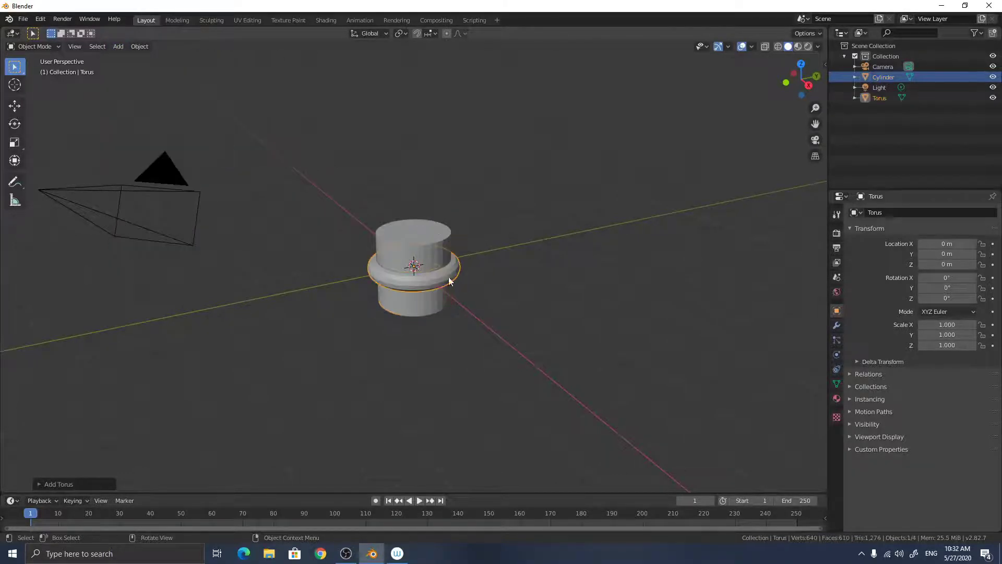
drag(449, 277, 673, 274)
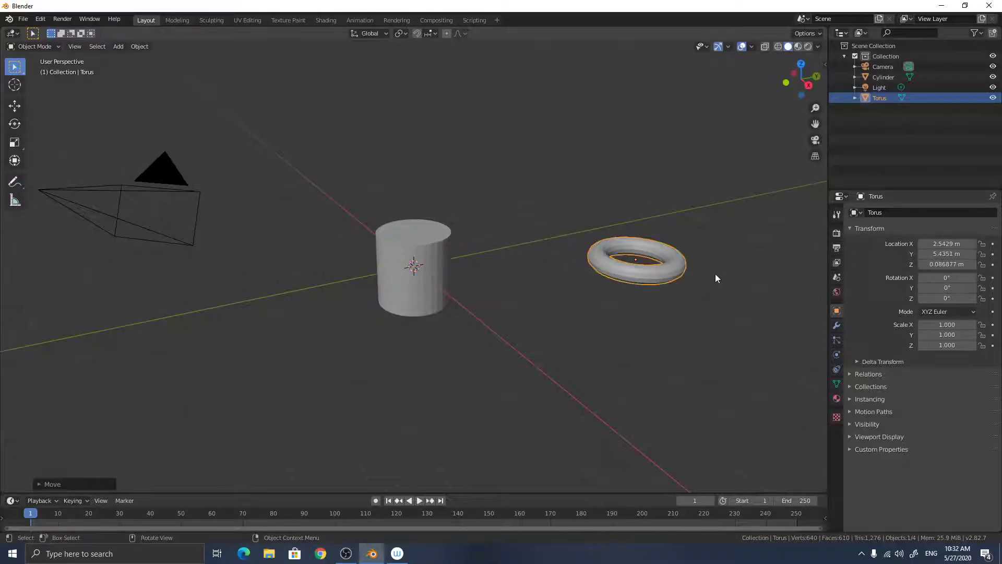
Tilt the torus freely with trackball rotation.
key(r)
key(r)
click(722, 215)
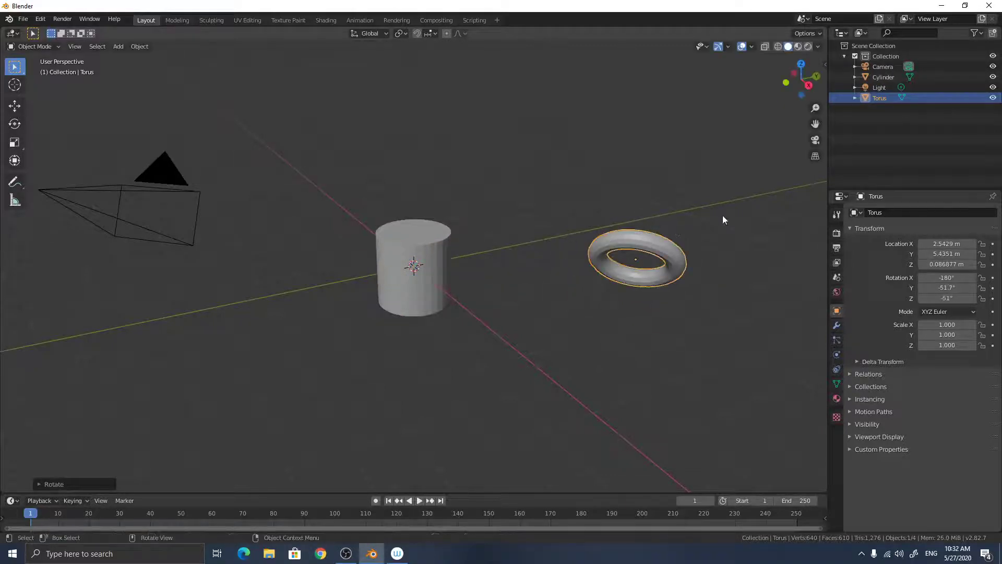
Select the cylinder and then the torus as active object, and snap the selection to the active object.
click(433, 267)
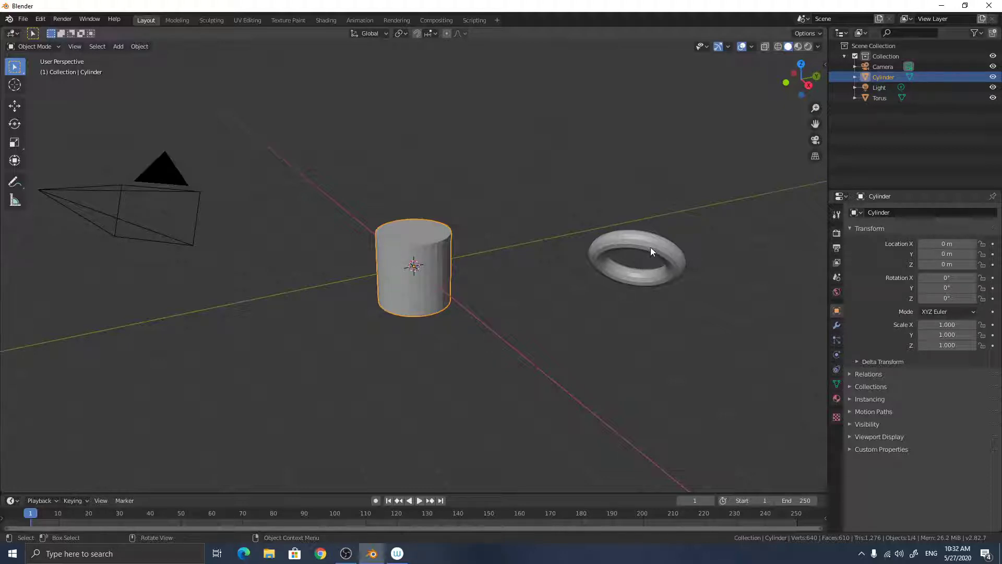
middle_drag(694, 277, 552, 310)
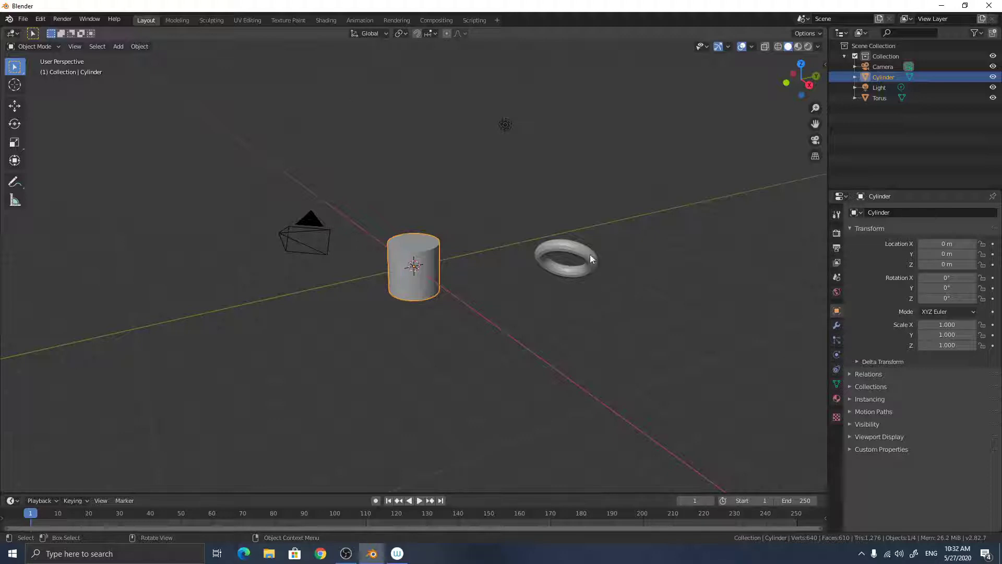
mouse_move(593, 284)
middle_down()
mouse_move(577, 287)
mouse_move(593, 267)
middle_up()
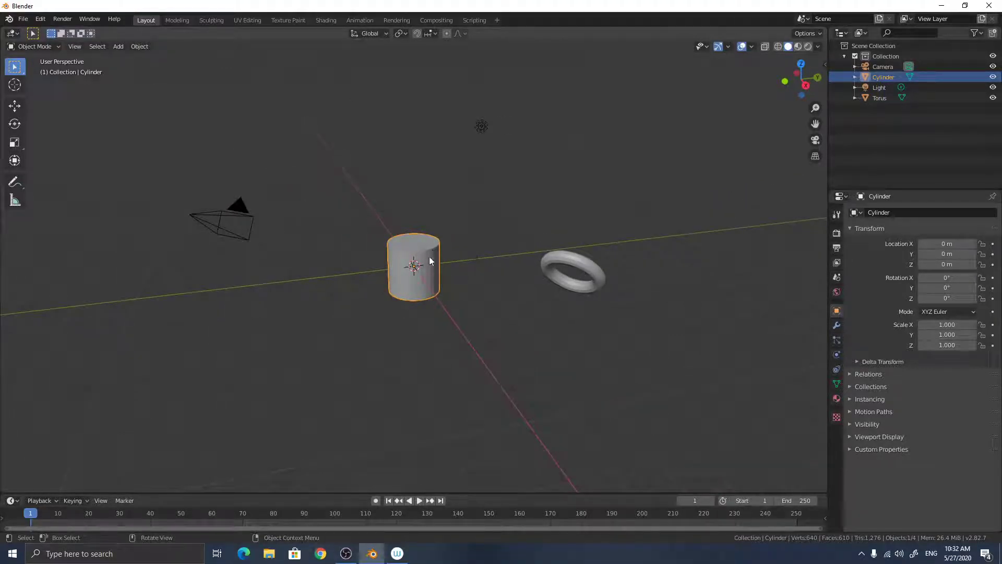
shift+click(588, 268)
scroll(617, 275, up, 1)
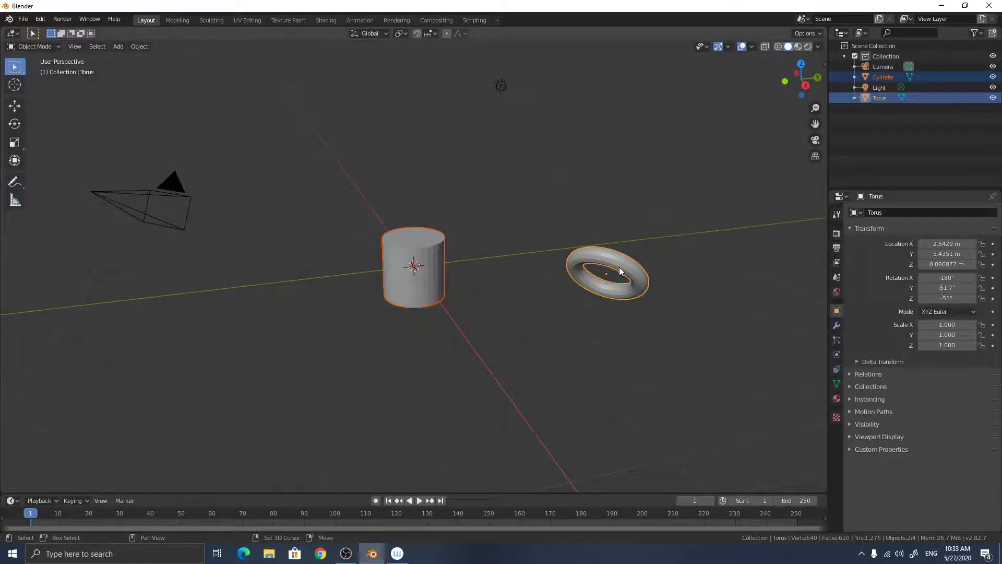
key(shift+s)
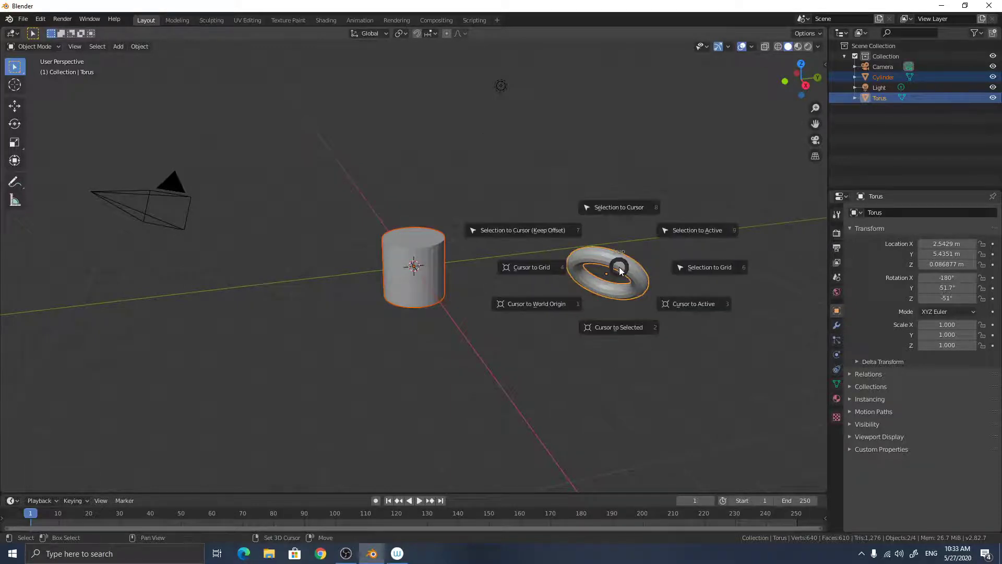
click(694, 231)
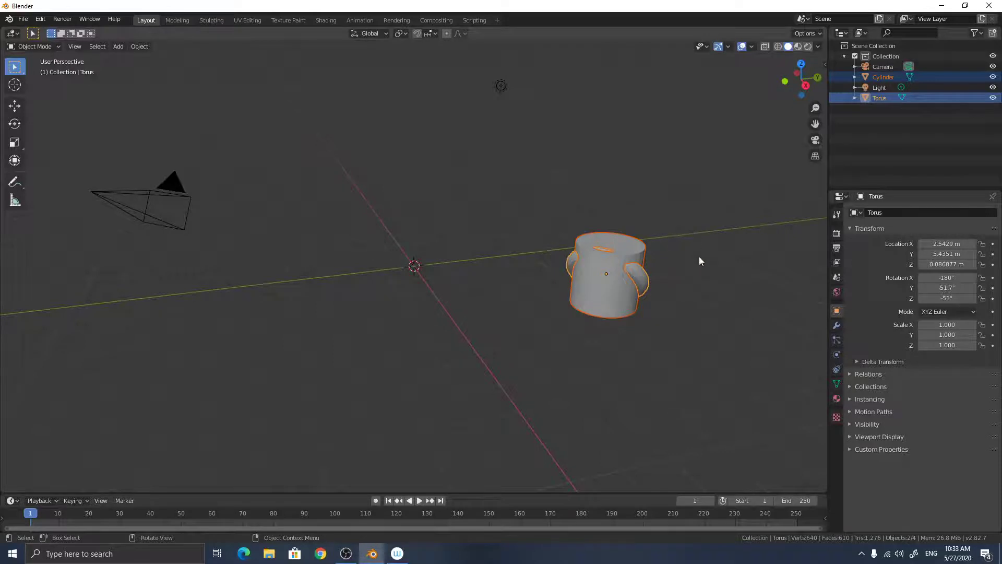
Inspect the overlapping cylinder and torus from several angles and activate the Move tool.
middle_drag(699, 261, 649, 242)
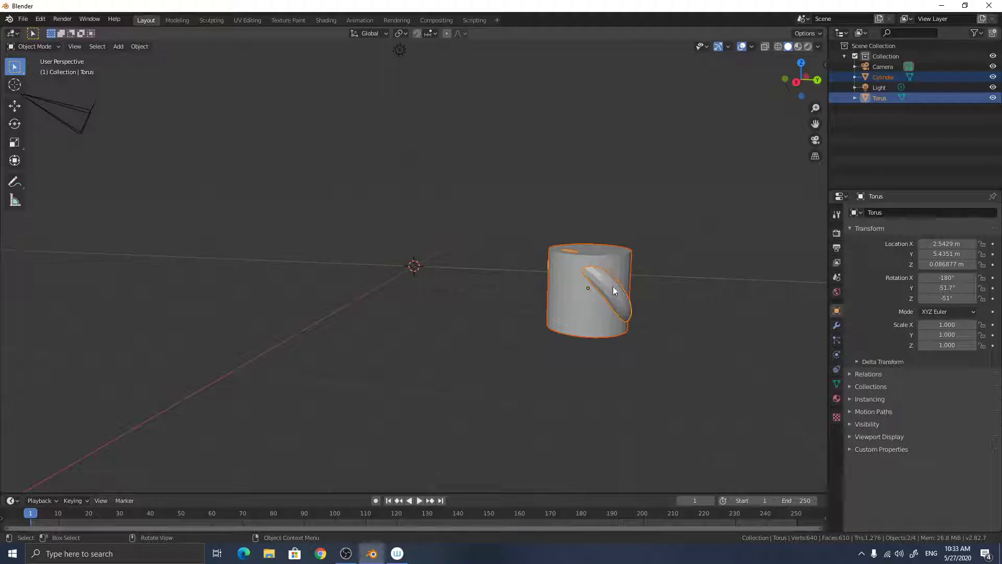
middle_drag(618, 270, 635, 273)
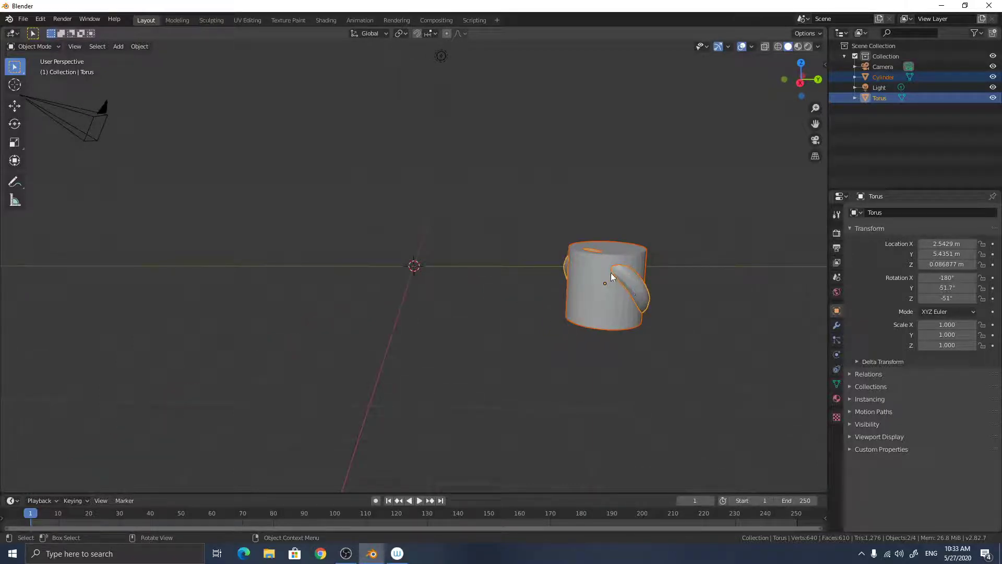
scroll(645, 312, up, 1)
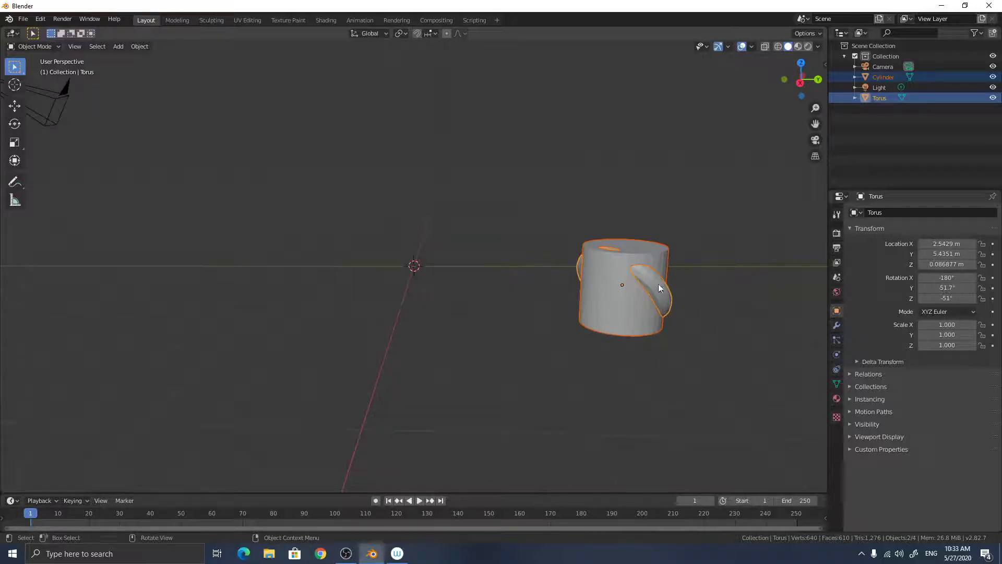
middle_drag(653, 296, 655, 298)
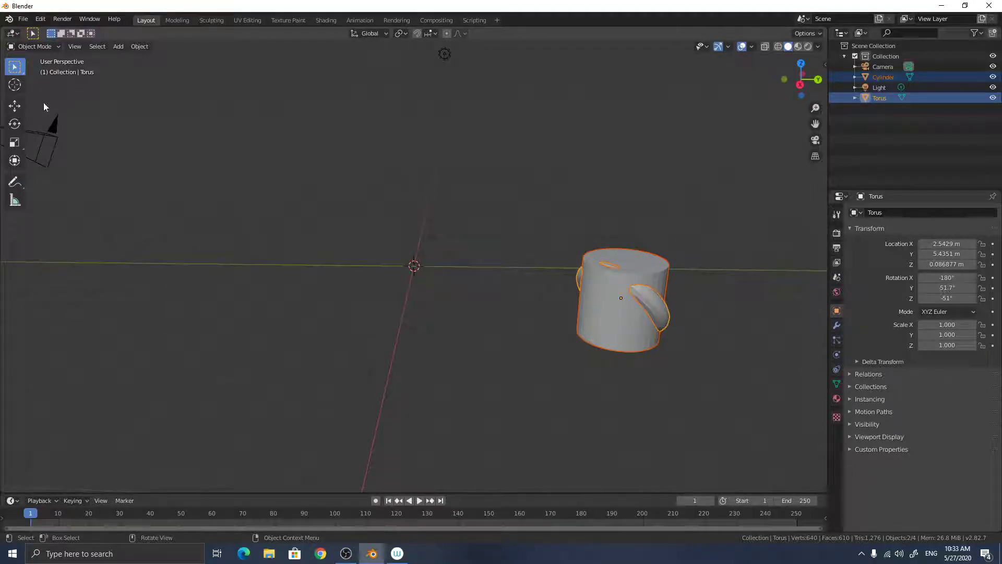
click(14, 108)
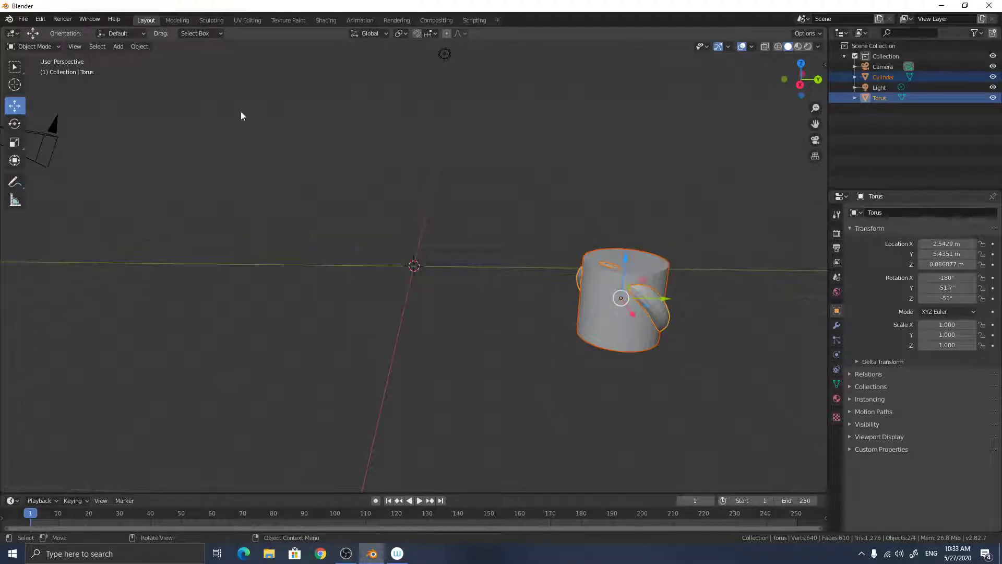
Try Align to Transform Orientation on the cylinder and torus with the Global orientation, and undo it.
click(138, 47)
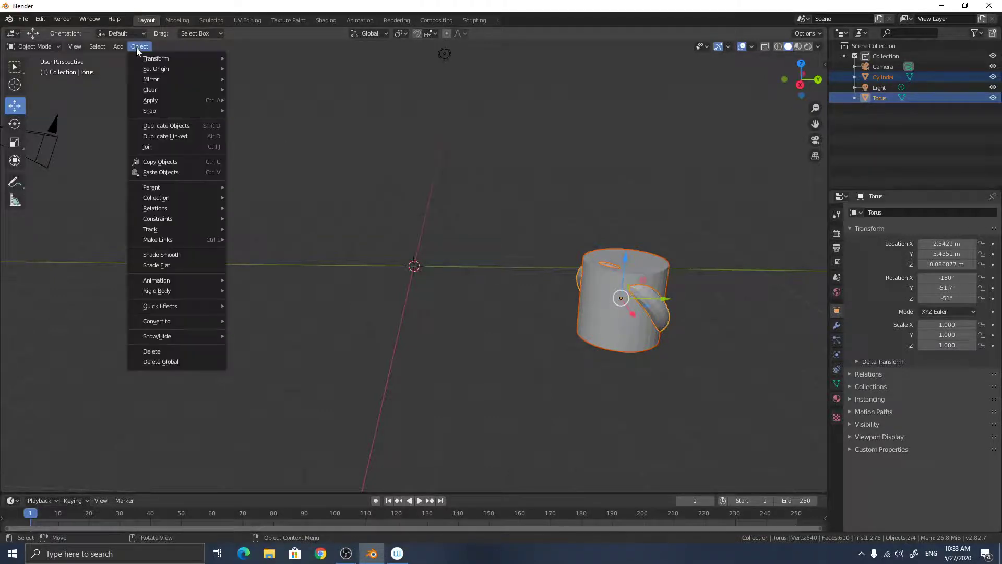
mouse_move(146, 61)
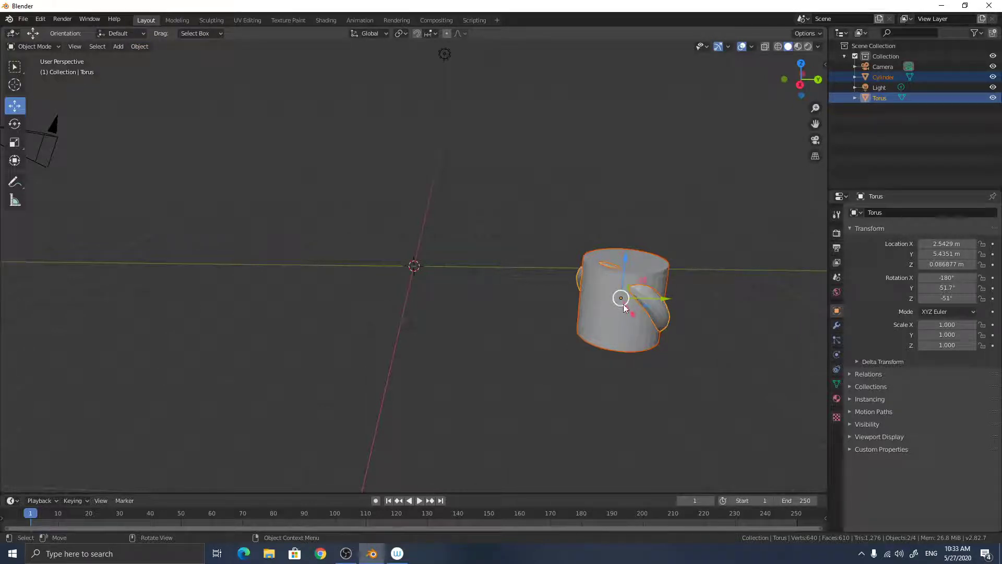
click(149, 46)
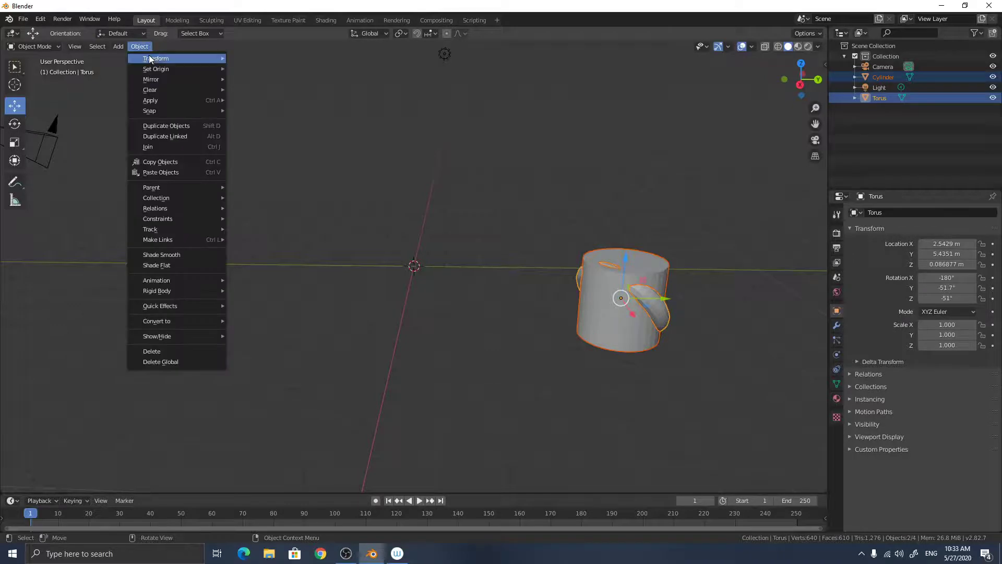
mouse_move(151, 57)
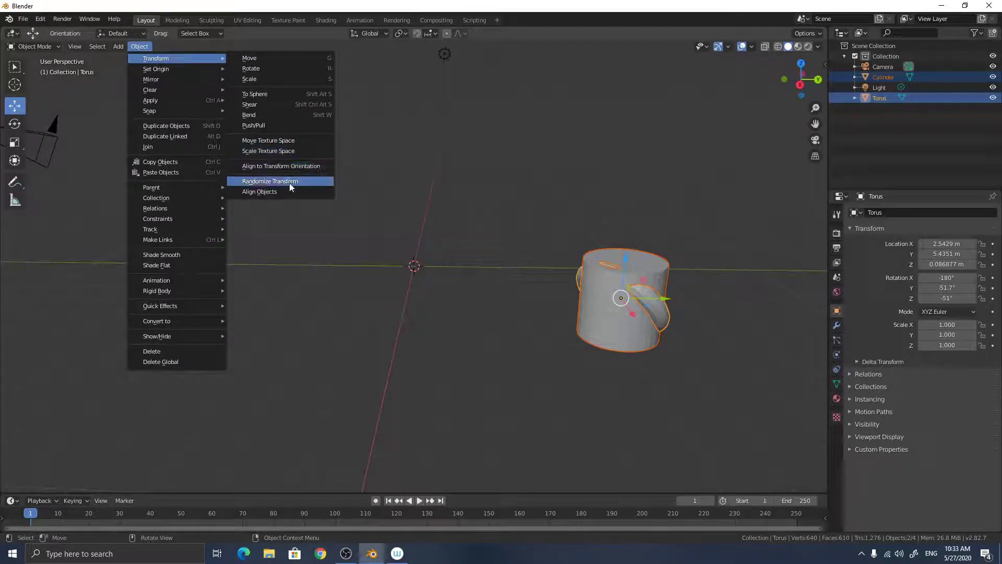
click(290, 167)
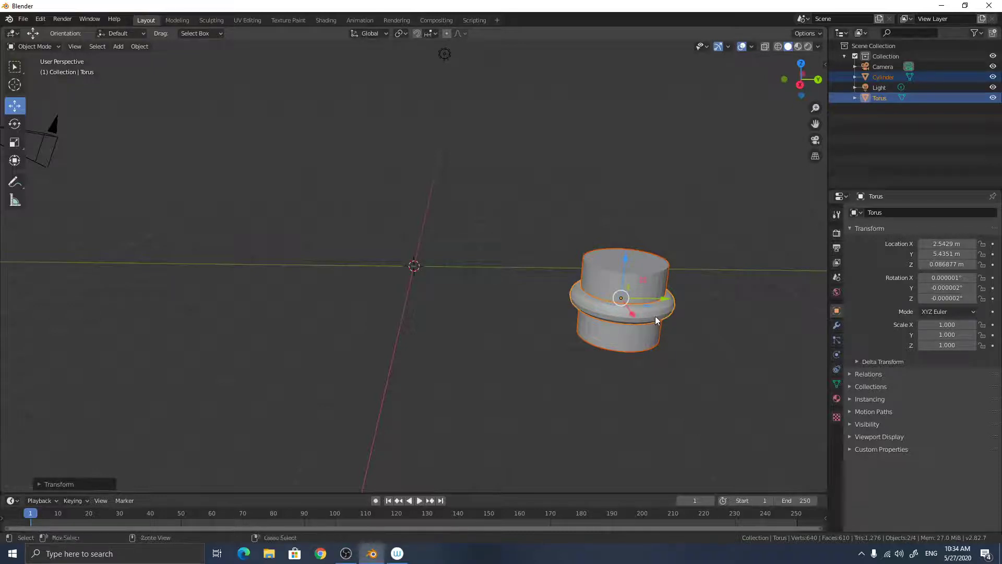
key(ctrl+z)
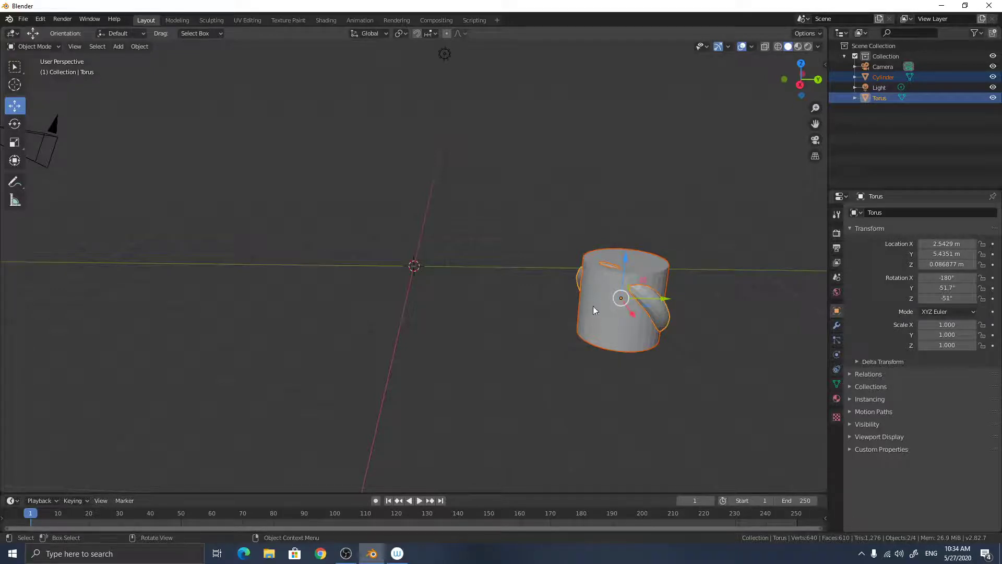
Compare the Local and Normal transform orientations on the selected objects and leave the orientation set to Normal.
click(383, 33)
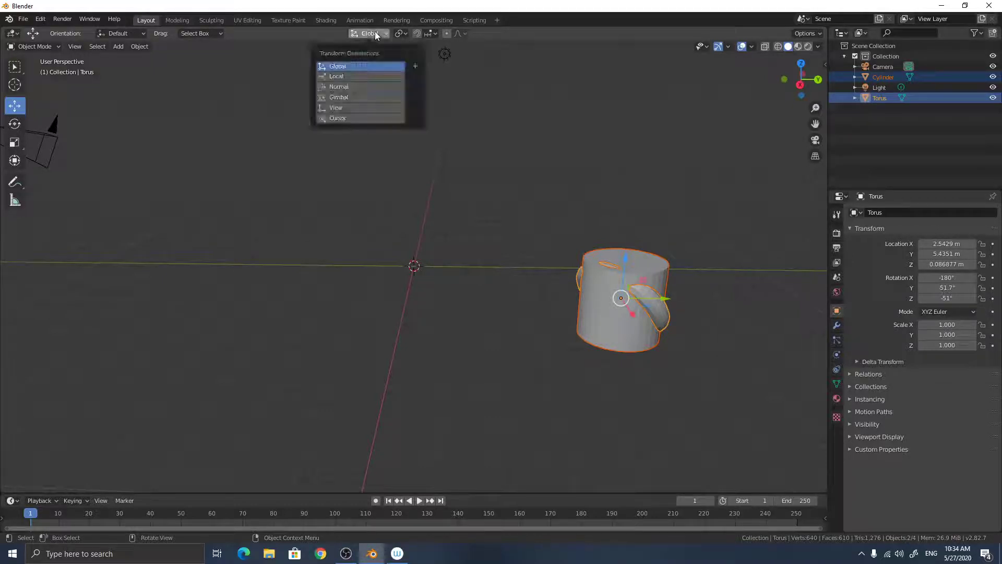
click(358, 78)
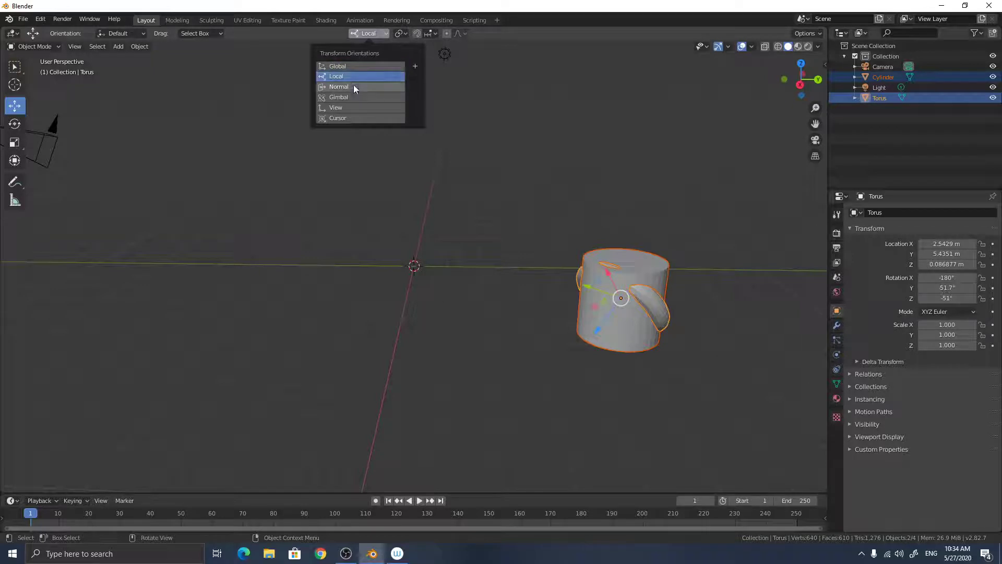
click(354, 87)
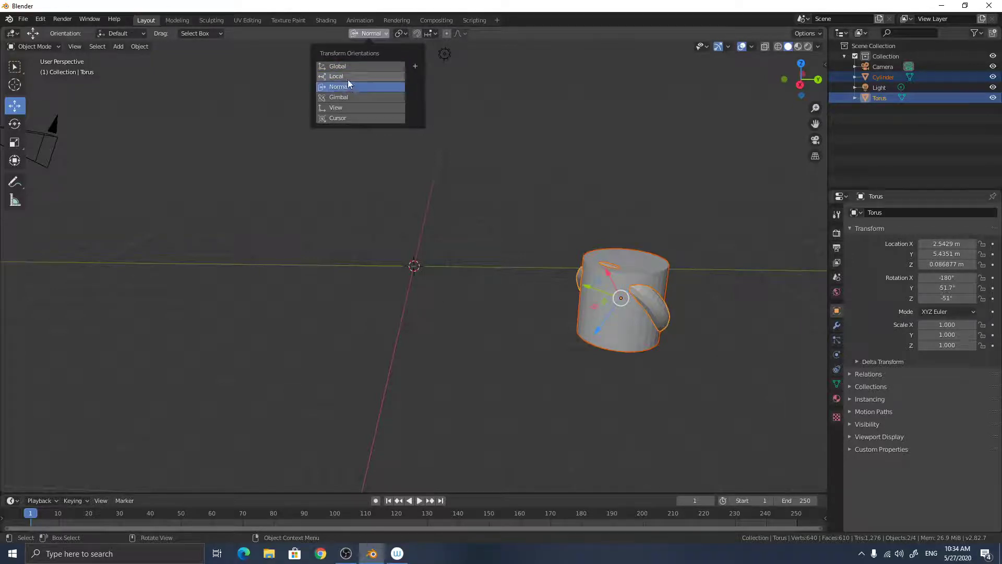
click(348, 77)
click(349, 86)
click(349, 77)
click(350, 84)
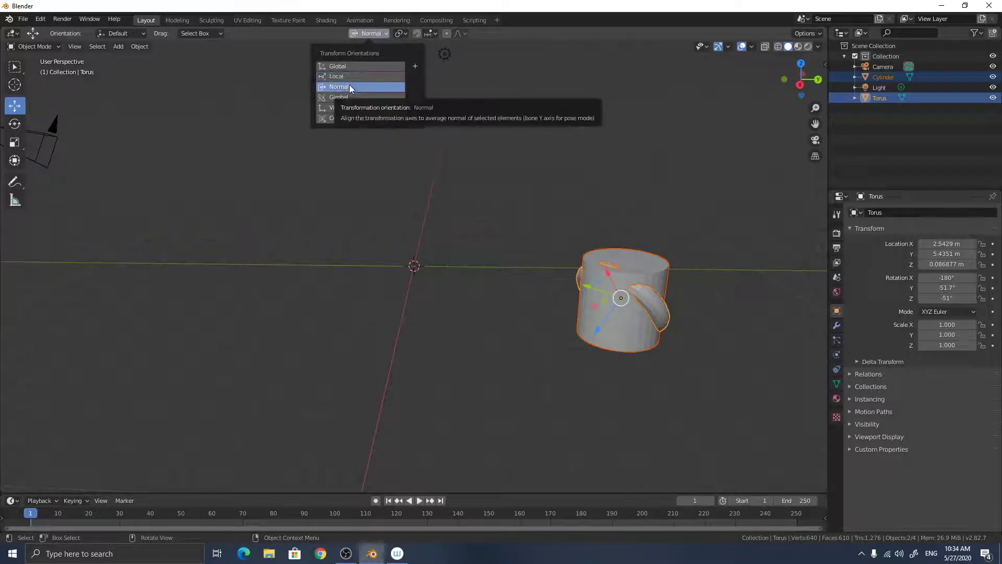
click(348, 77)
click(347, 87)
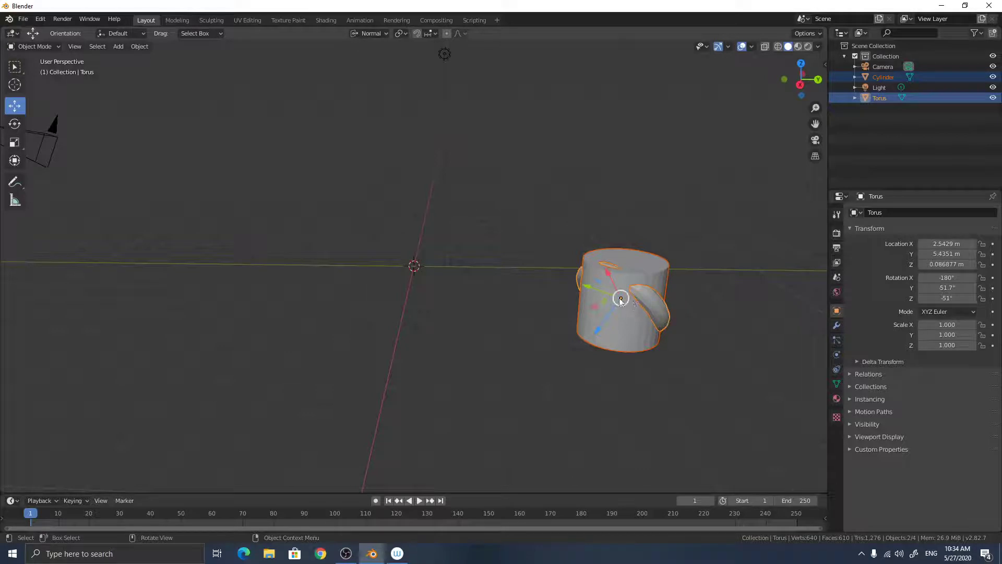
Match the cylinder's rotation to the tilted torus with Align to Transform Orientation, and leave only the cylinder selected.
middle_drag(676, 306, 642, 304)
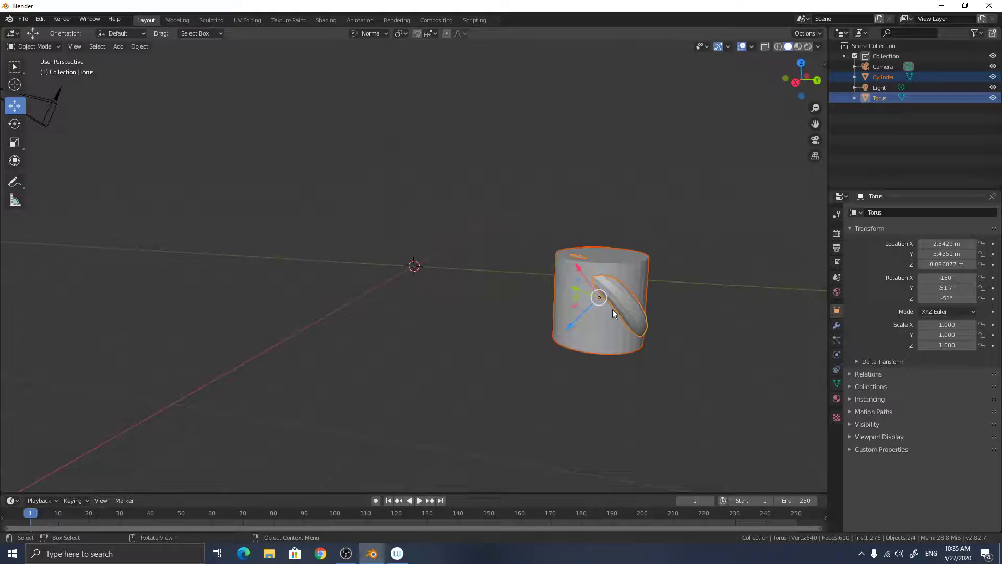
click(145, 45)
mouse_move(149, 59)
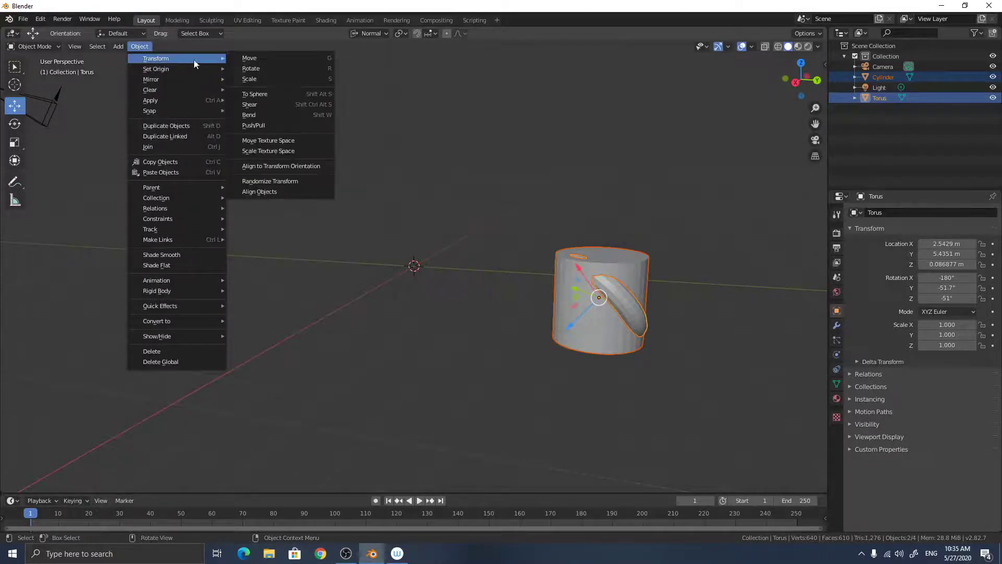
click(289, 169)
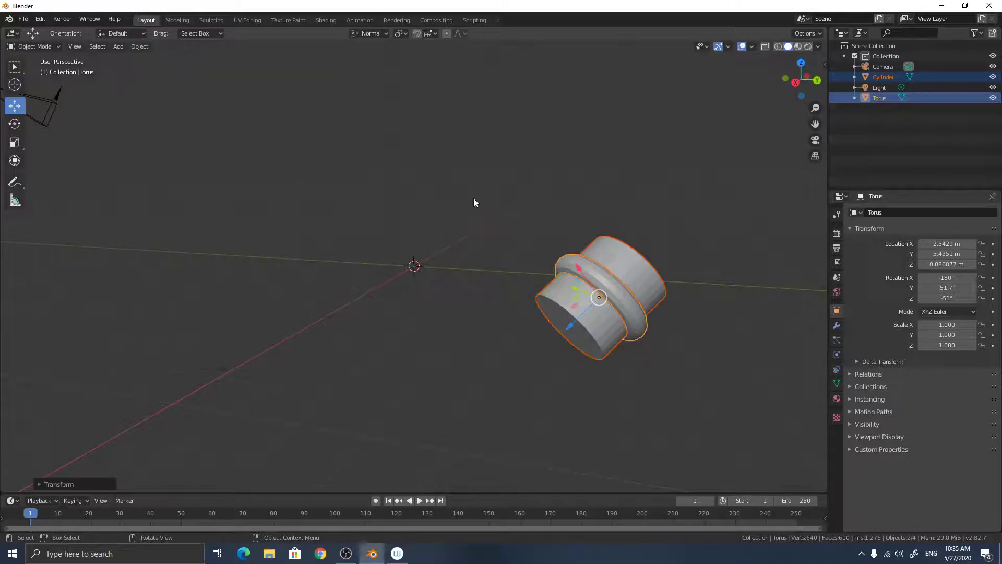
middle_drag(474, 198, 595, 281)
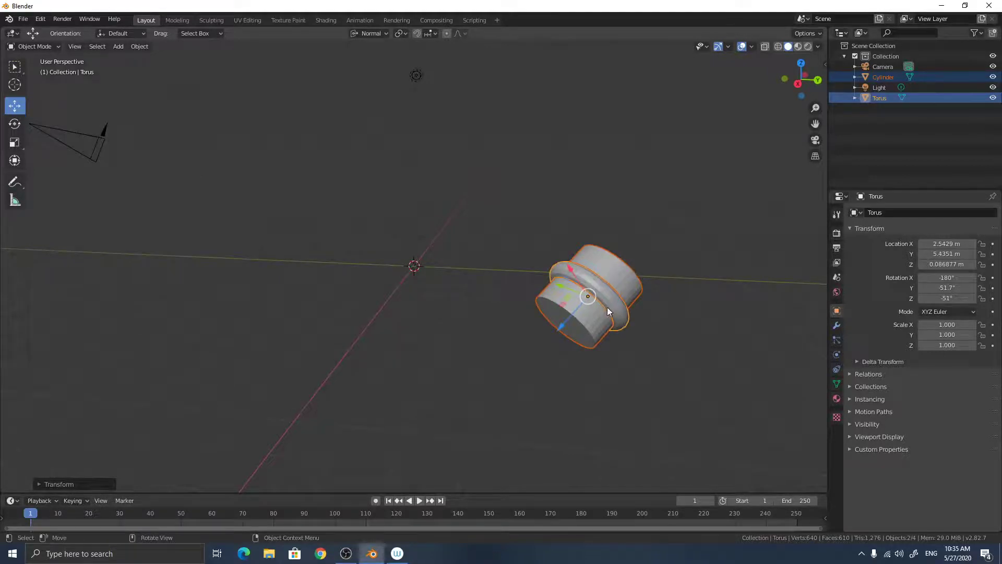
middle_drag(546, 301, 435, 271)
click(381, 266)
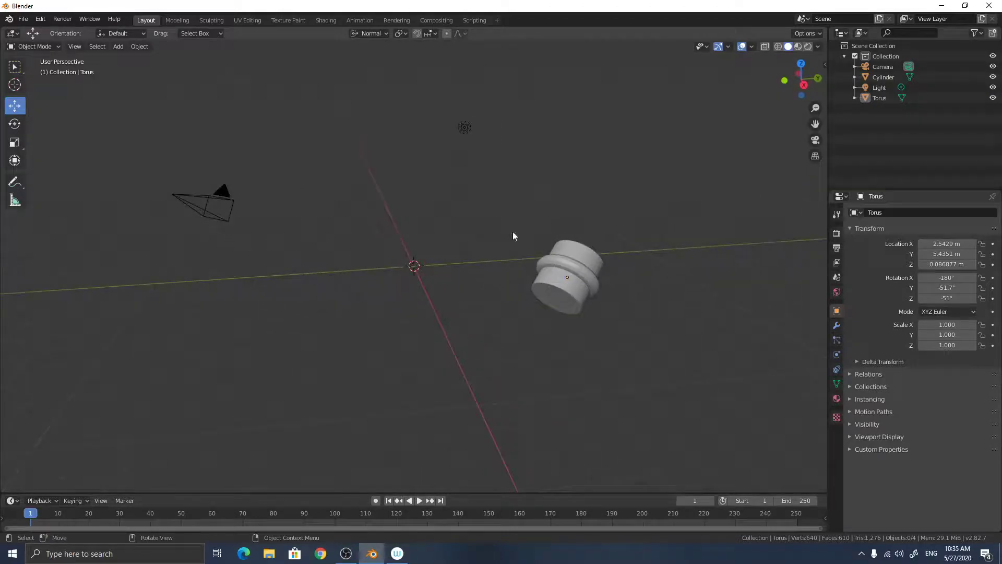
middle_drag(513, 235, 459, 283)
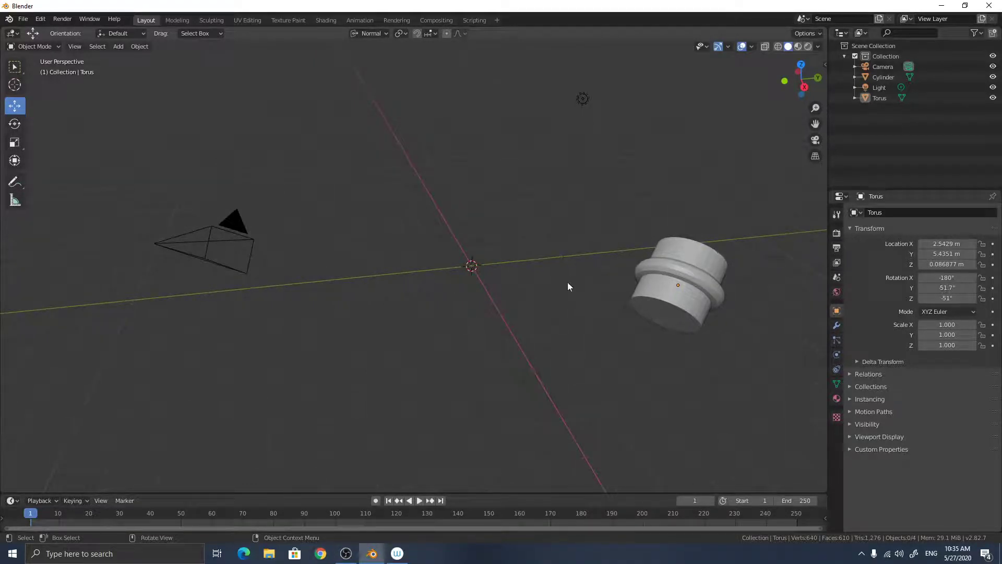
click(718, 259)
middle_drag(695, 260, 411, 277)
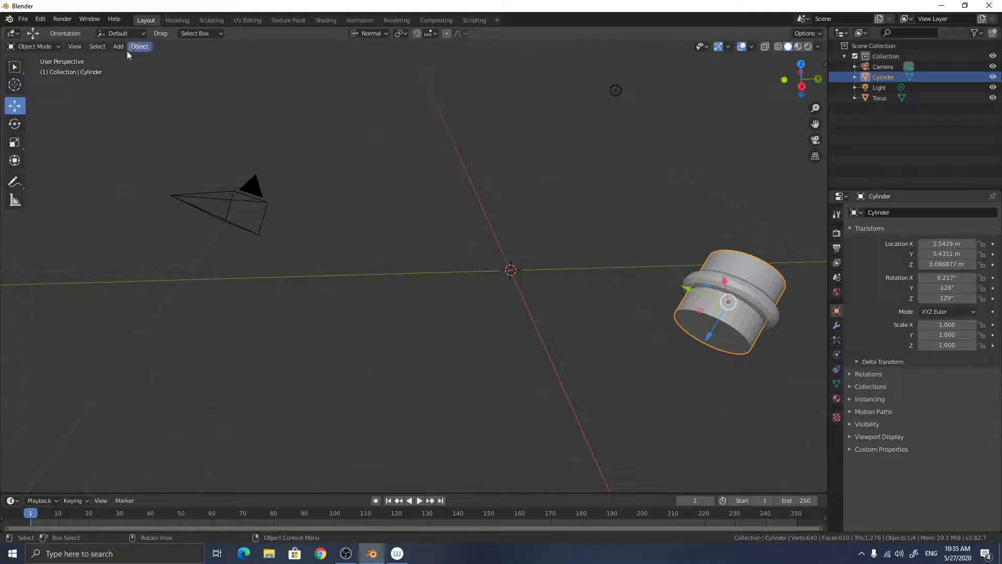
Rotate the camera to about 158° X, -59° Y and -23° Z with the Rotate tool, and clear the selection.
click(224, 208)
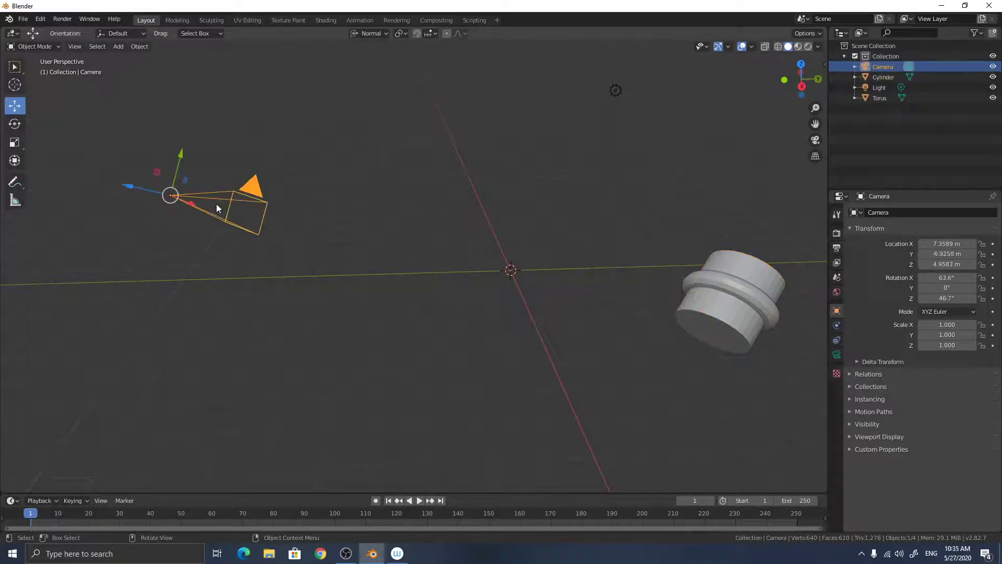
click(15, 124)
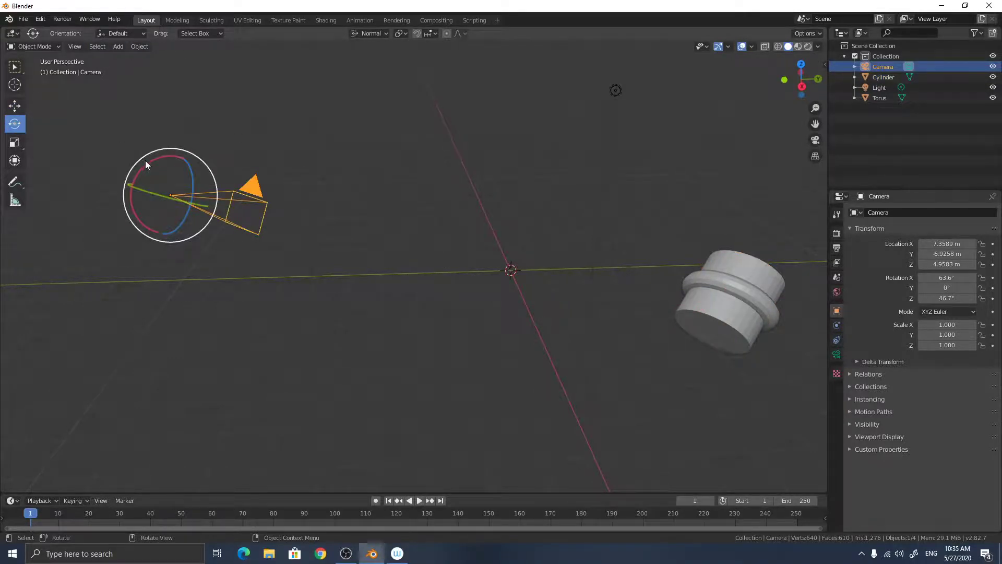
drag(145, 161, 156, 214)
click(402, 206)
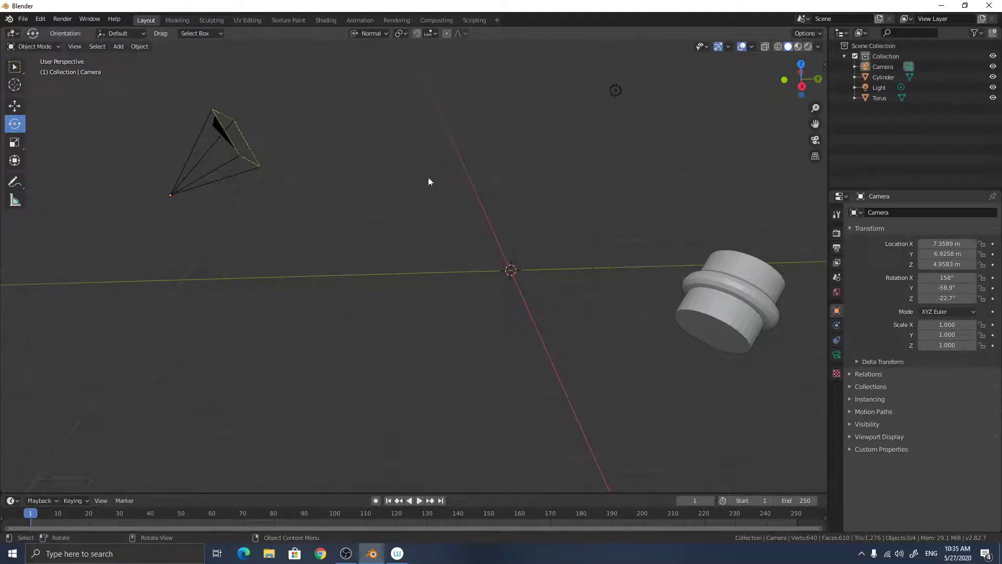
Add a second camera at the world origin and compare its orientation with the rotated camera.
click(119, 46)
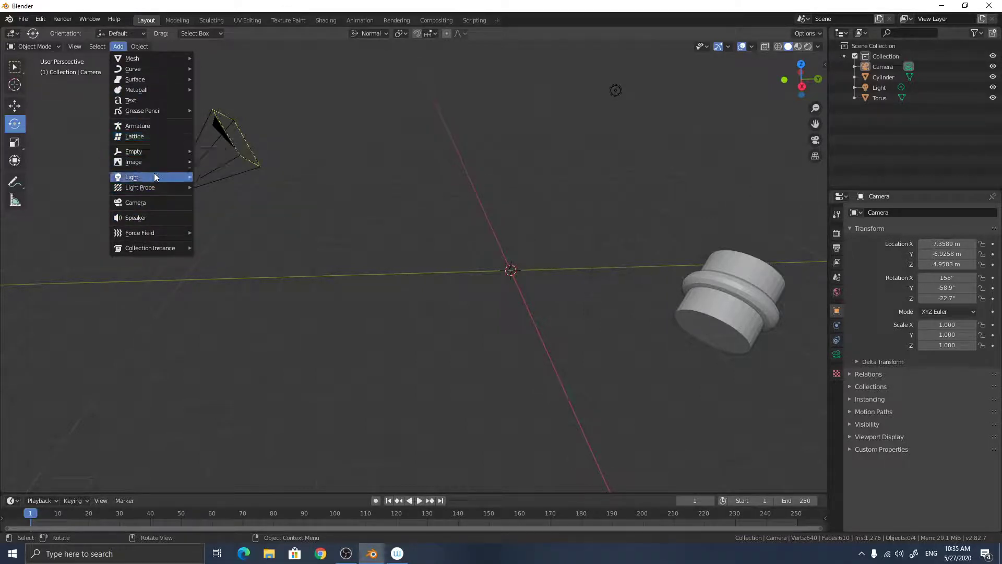
mouse_move(155, 176)
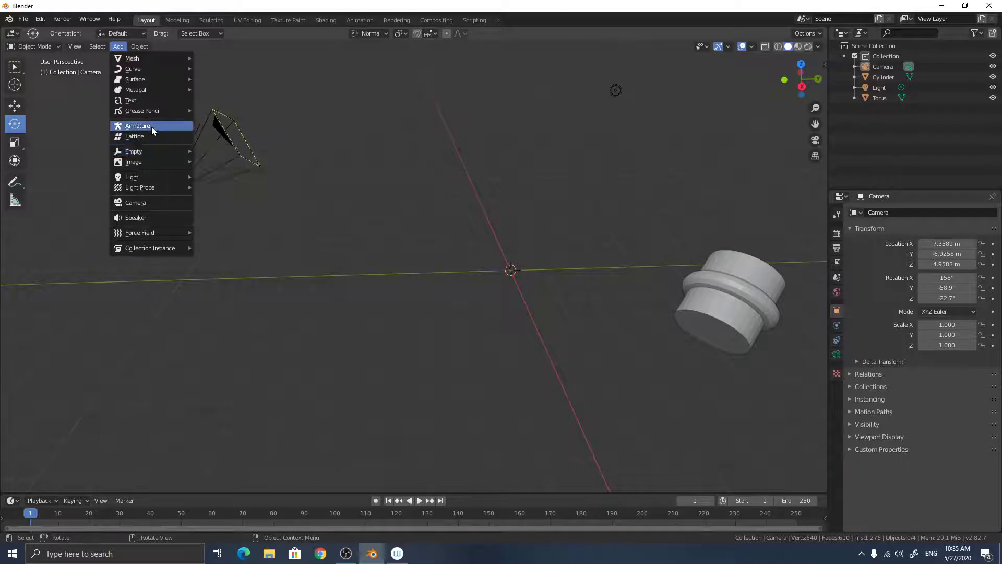
click(126, 206)
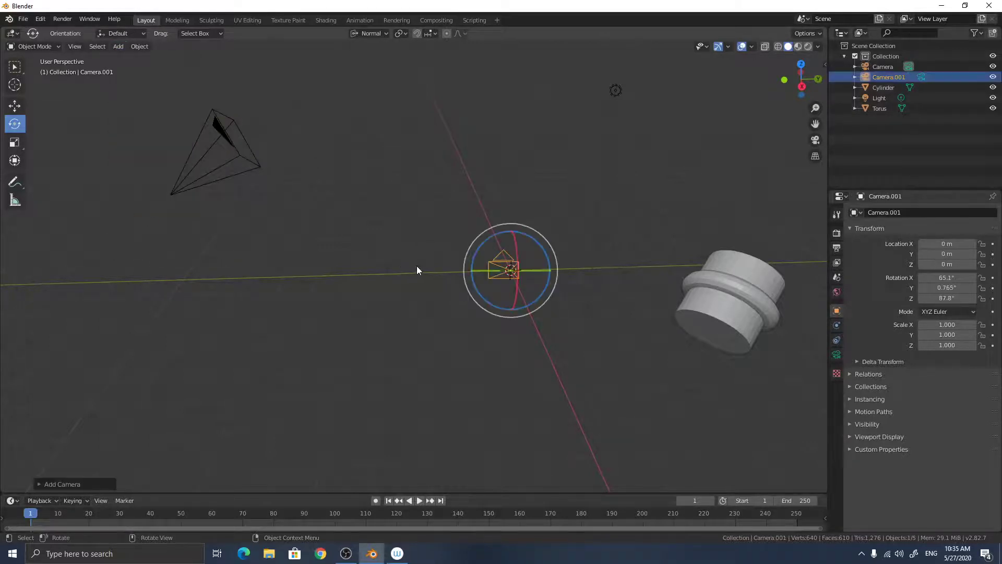
middle_drag(417, 265, 403, 249)
middle_drag(350, 153, 365, 167)
middle_drag(546, 255, 511, 269)
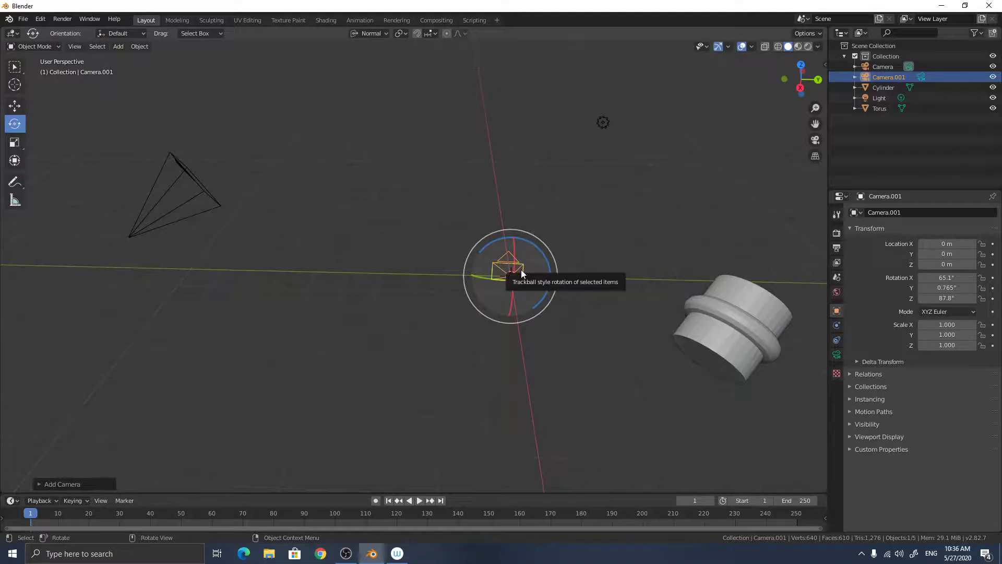
middle_drag(307, 273, 453, 260)
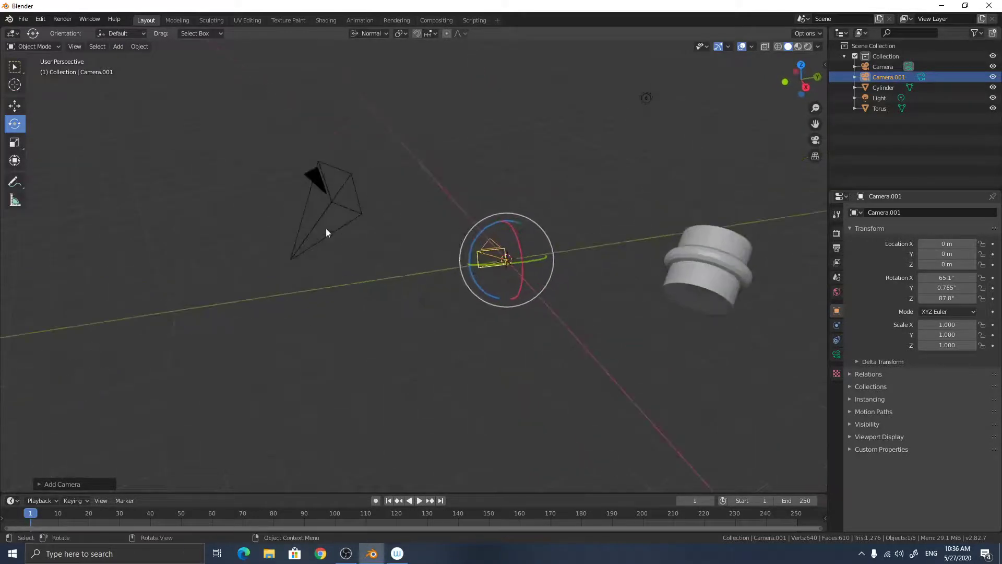
middle_drag(508, 229, 492, 227)
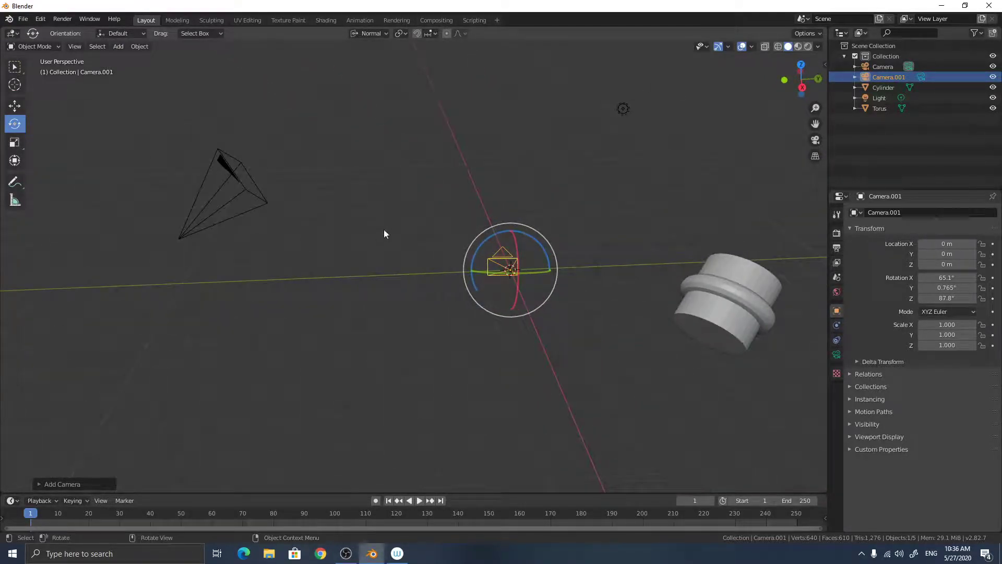
Activate the Move tool, add the original camera to the selection as active object, and snap the new camera to it.
click(15, 106)
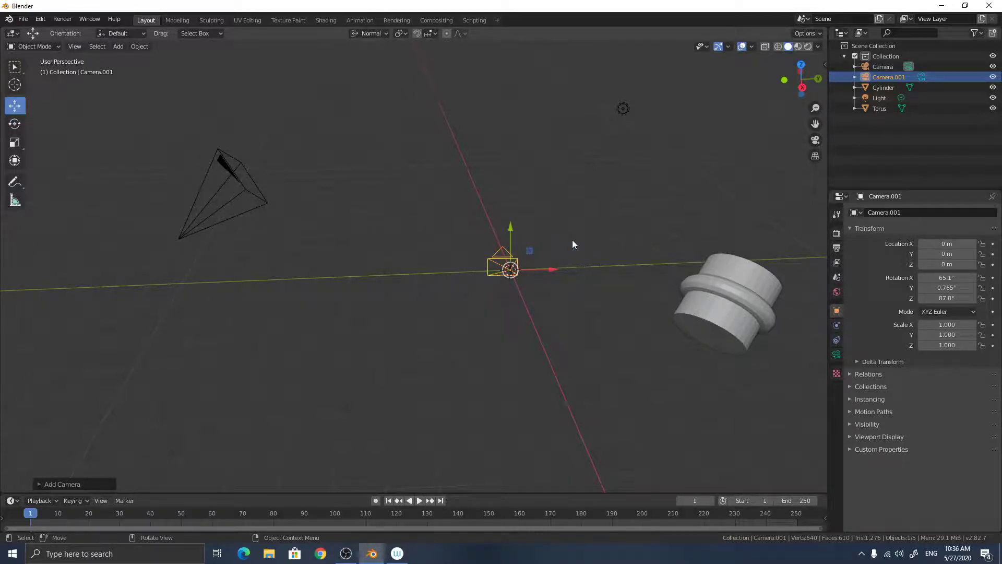
shift+click(230, 203)
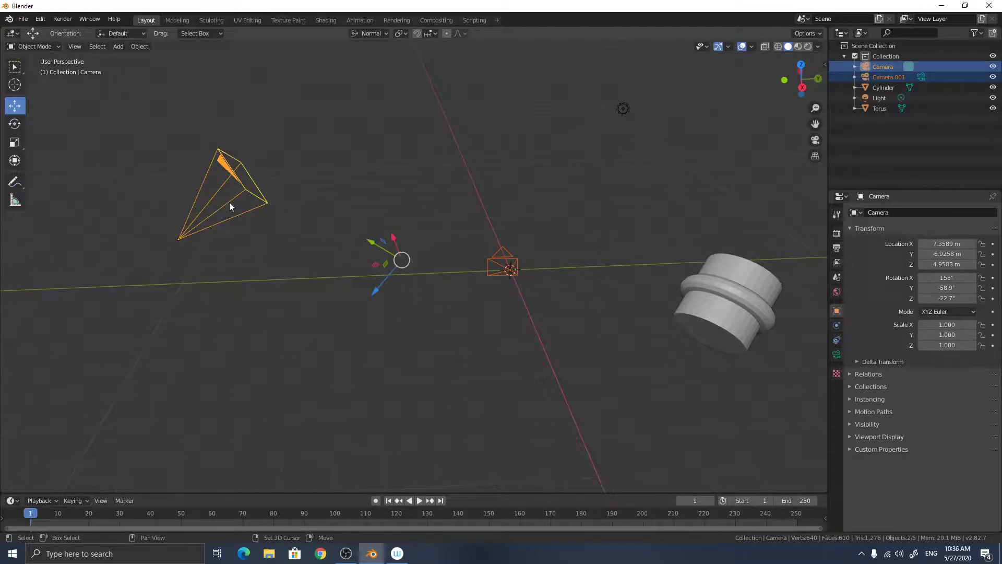
key(shift+s)
click(299, 164)
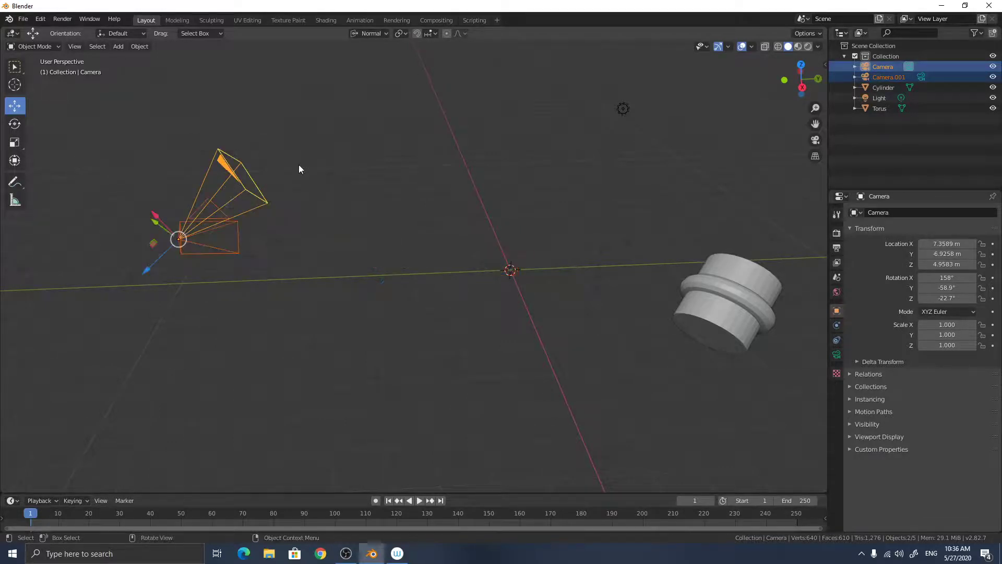
Match the new camera's rotation to the original camera with Align to Transform Orientation, and clear the selection.
click(140, 46)
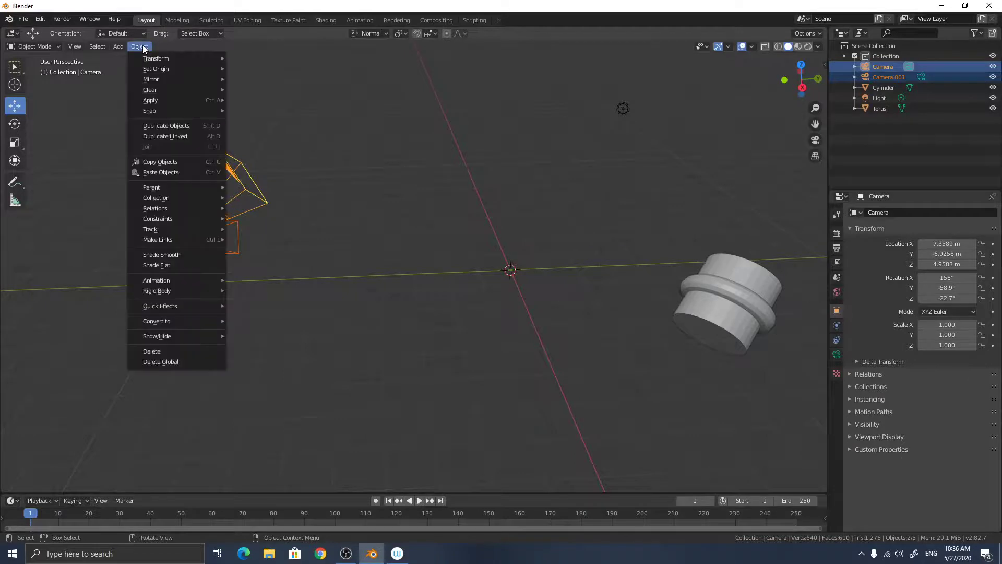
mouse_move(157, 59)
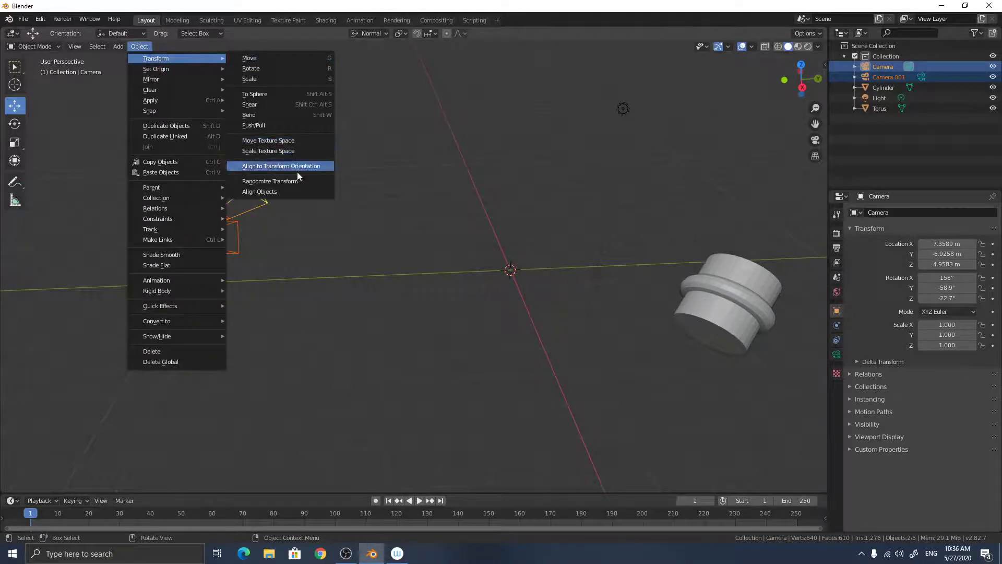
click(298, 168)
scroll(272, 201, up, 2)
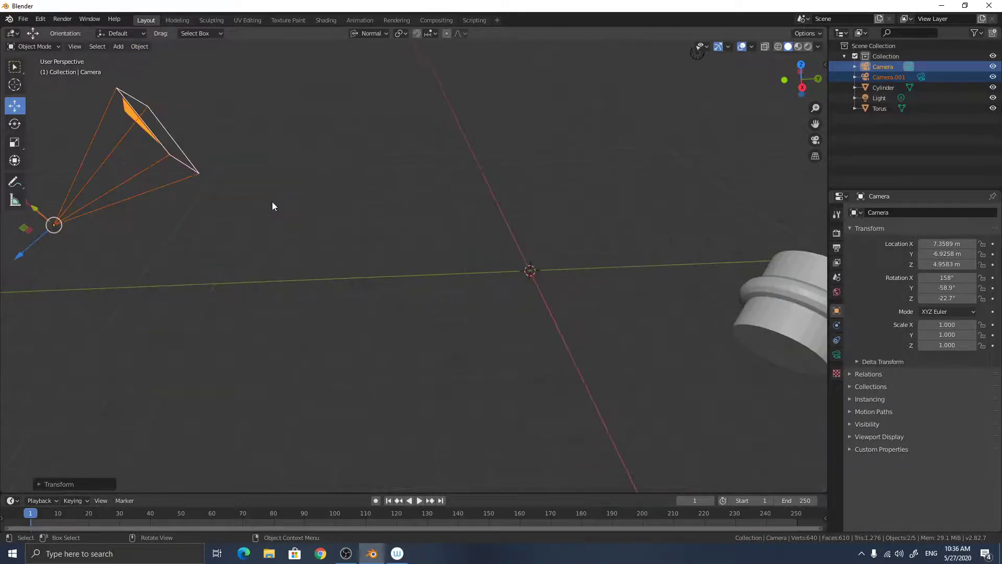
shift+middle_drag(275, 206, 369, 213)
click(378, 209)
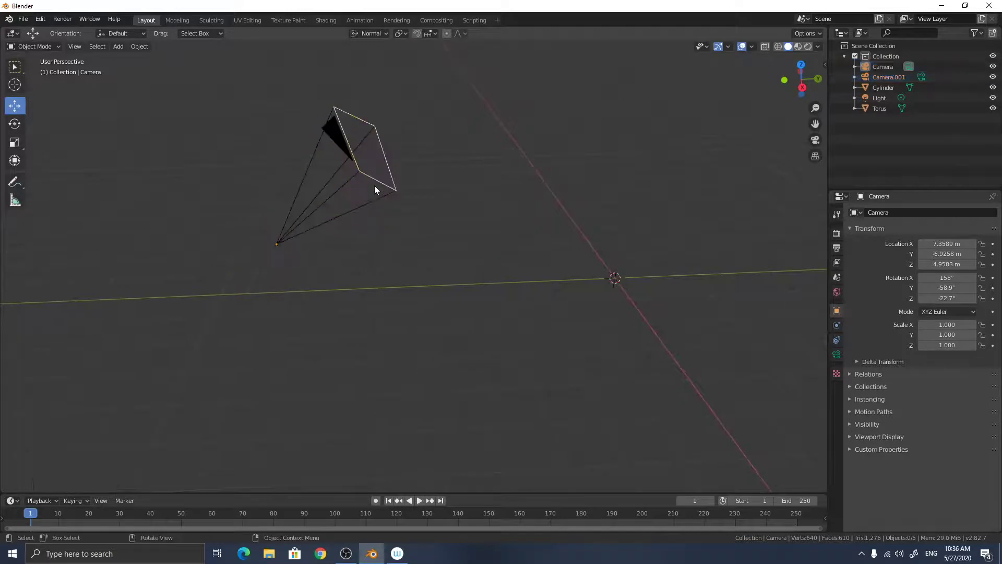
Try moving the original camera along its own Z axis, cancel the move and clear the selection.
click(375, 187)
drag(266, 260, 257, 270)
right_click(257, 271)
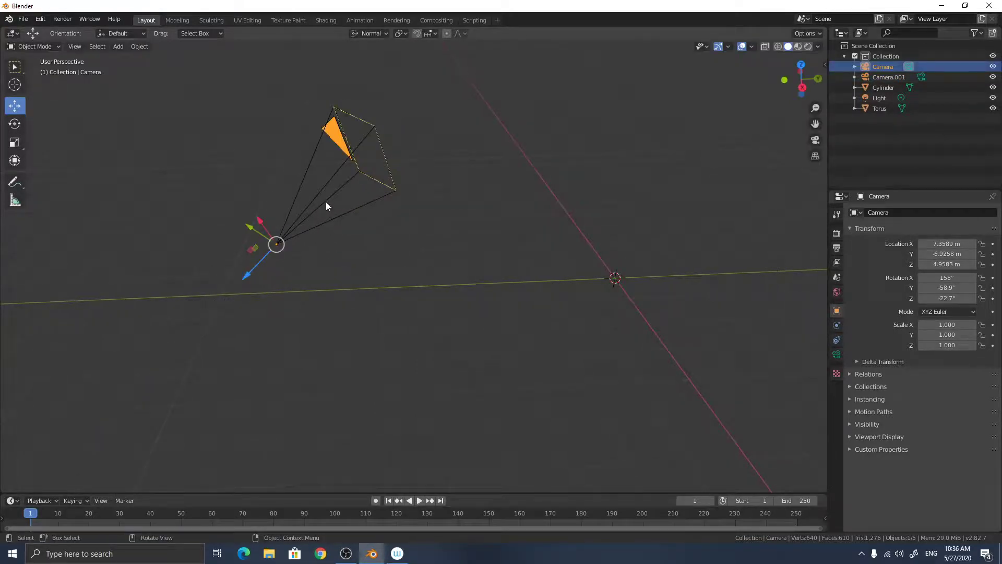
middle_drag(327, 198, 523, 203)
click(511, 180)
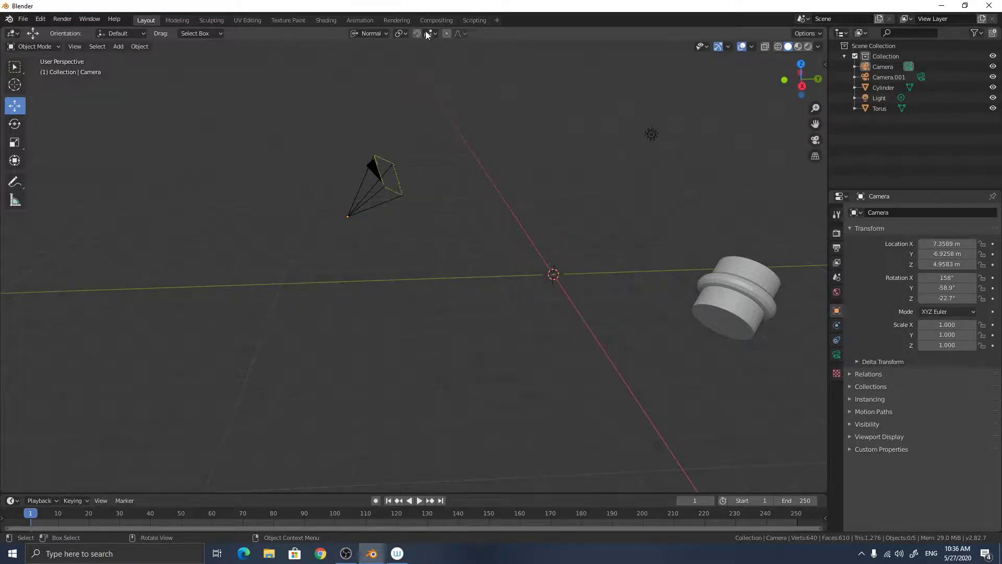
Set the transform orientation to Local.
click(377, 34)
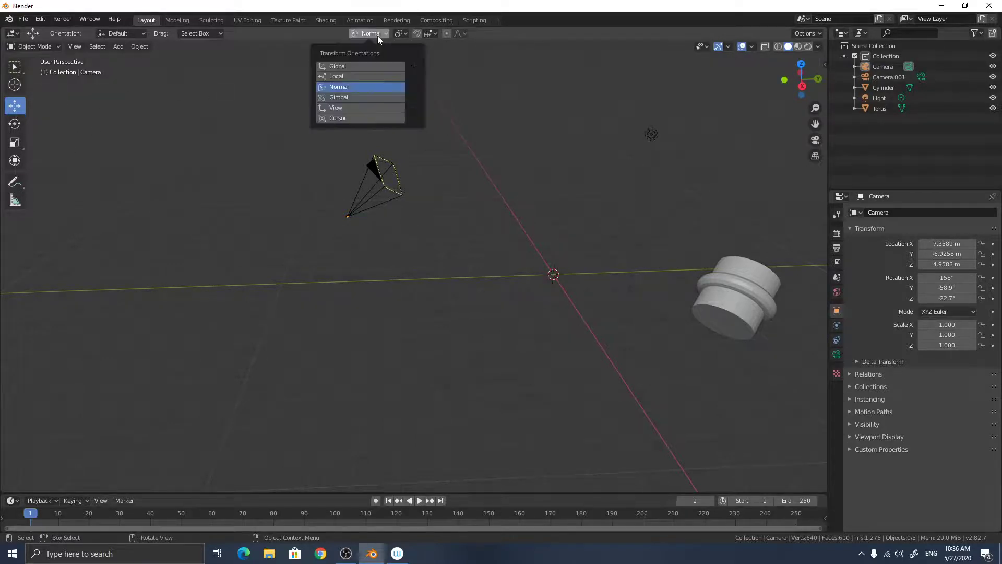
click(340, 76)
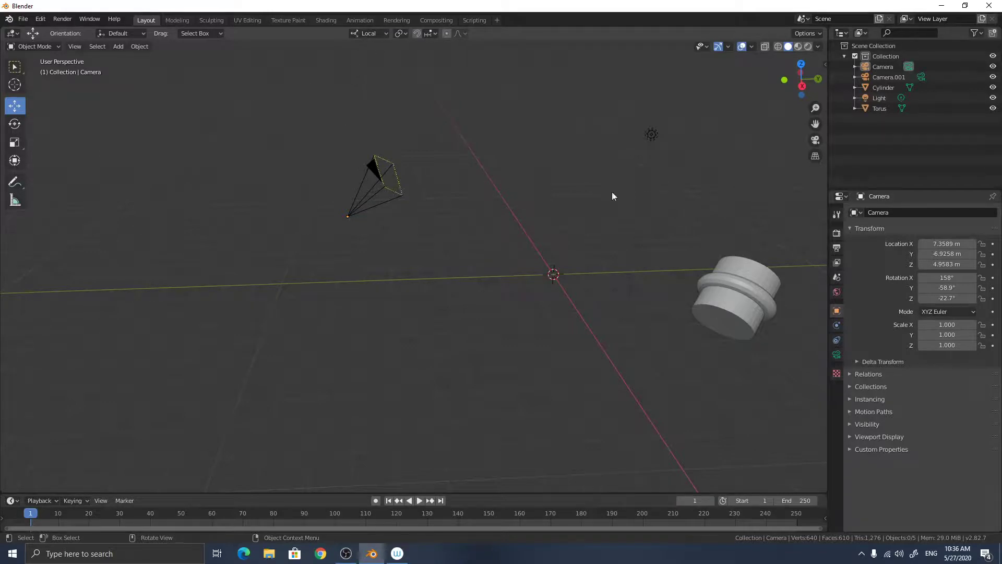
click(733, 289)
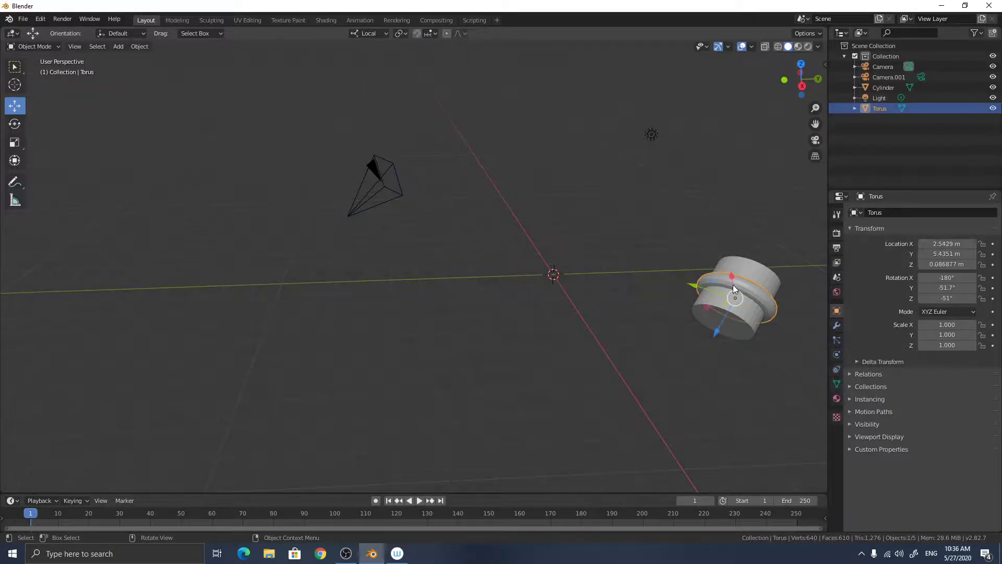
shift+click(365, 202)
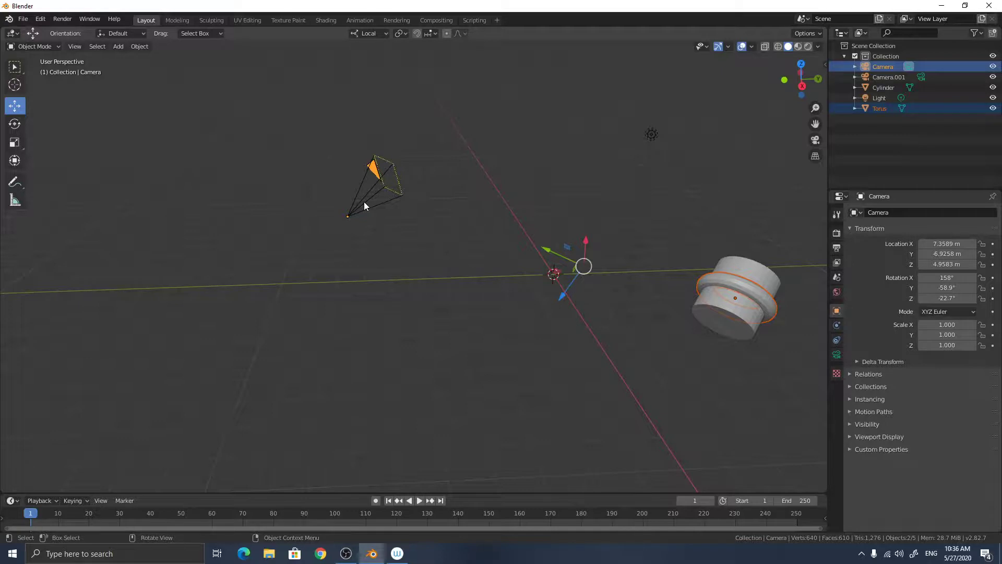
key(shift+s)
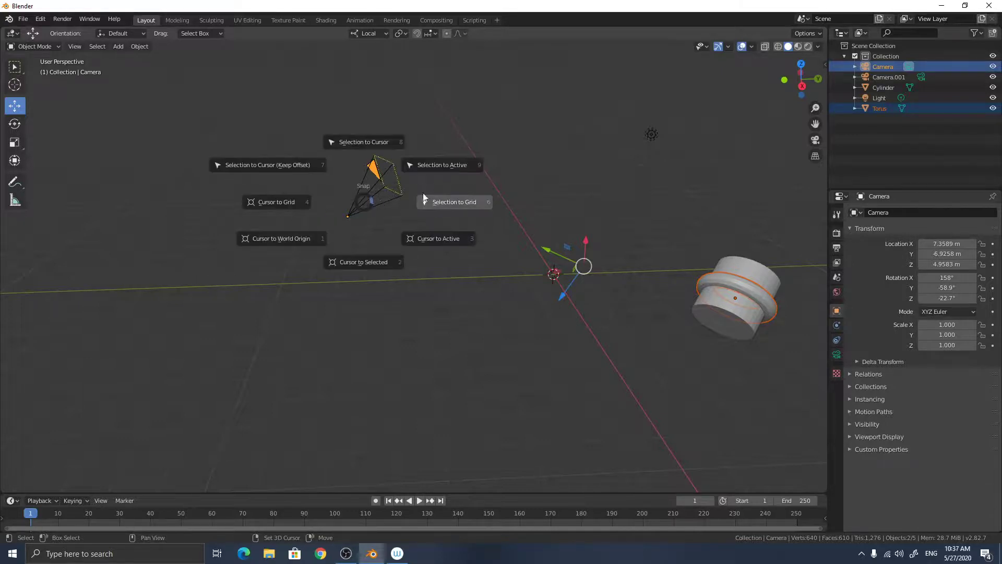
click(461, 170)
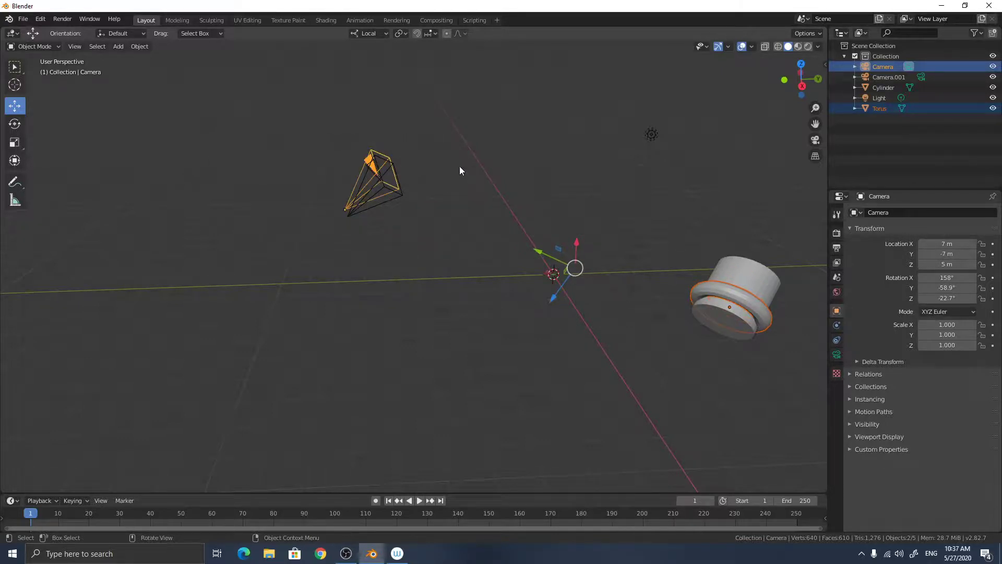
middle_drag(460, 170, 498, 159)
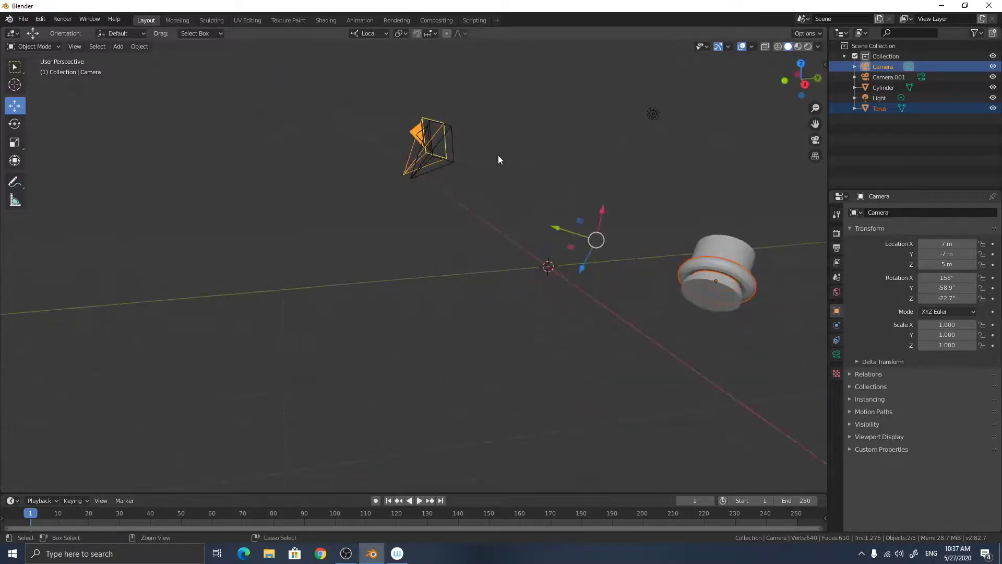
key(ctrl+z)
click(641, 150)
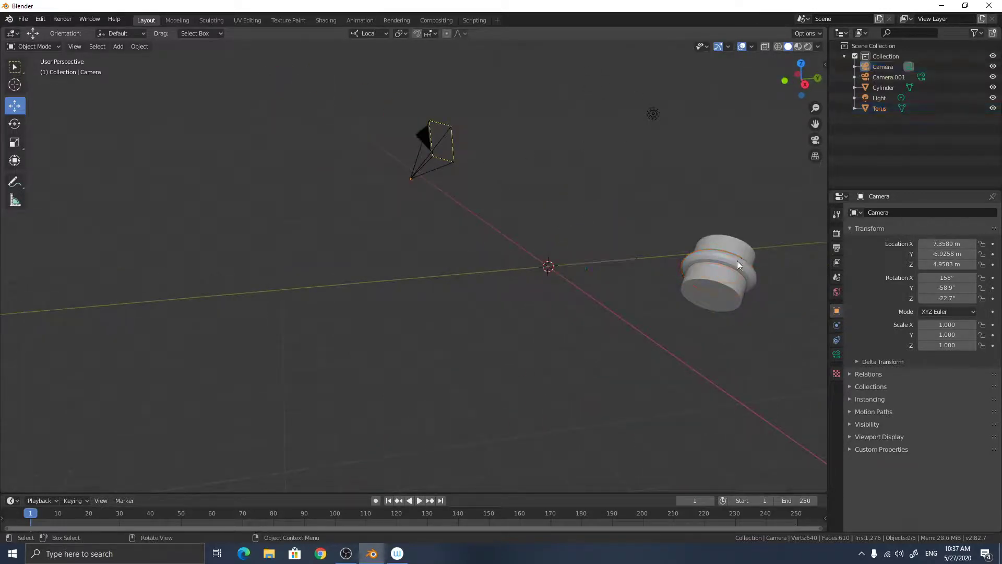
Select the torus, add the original camera as the active object, and snap the torus to the camera's position.
click(738, 259)
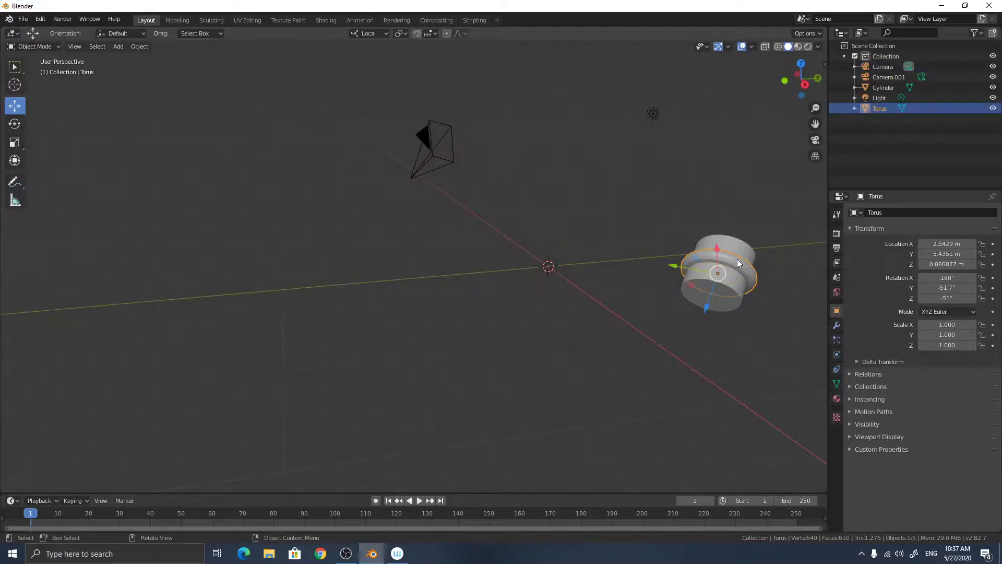
shift+click(425, 164)
key(shift+s)
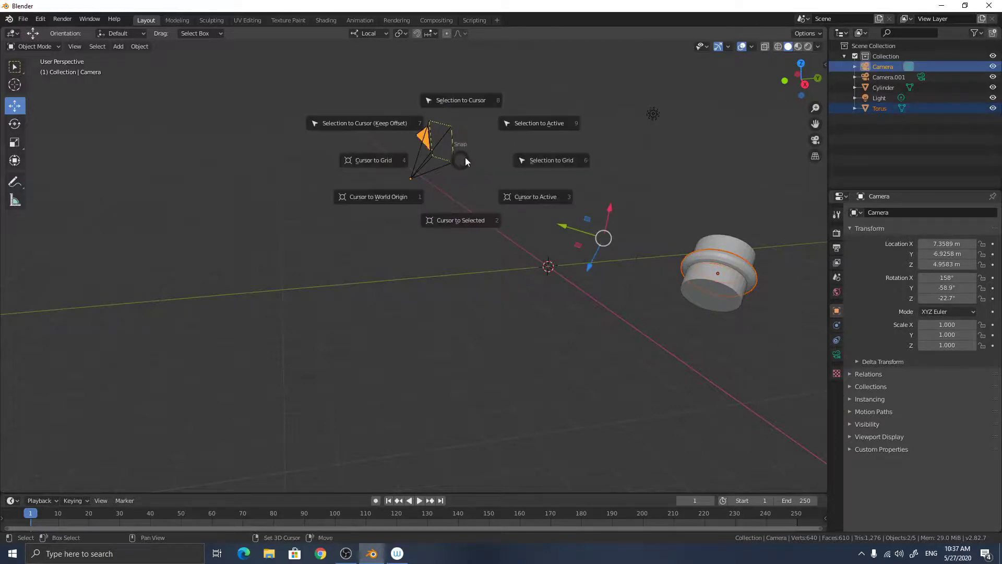
click(536, 124)
middle_drag(536, 125, 524, 139)
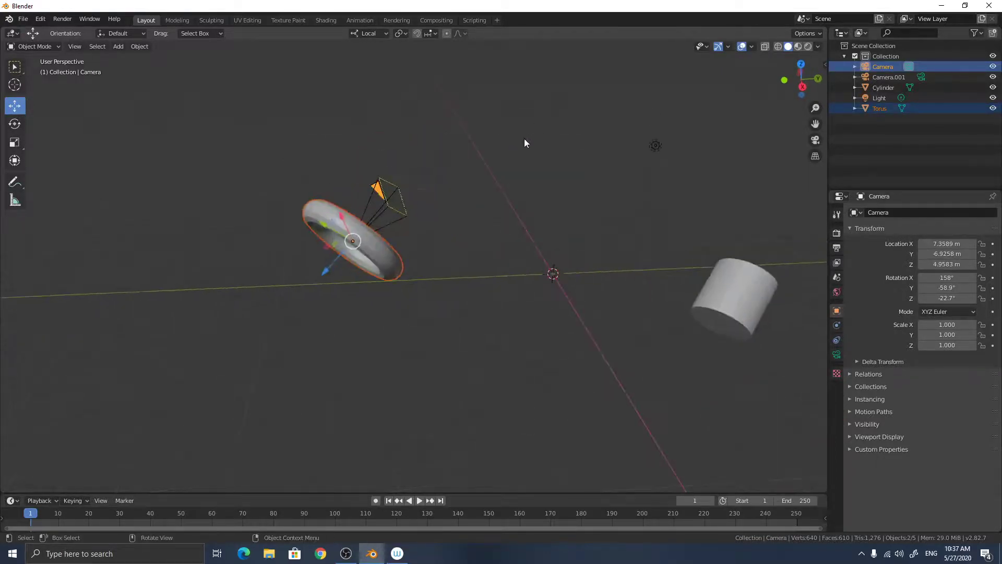
Try matching the torus's rotation to the original camera by applying Align to Transform Orientation twice with the Local orientation.
click(136, 46)
mouse_move(156, 58)
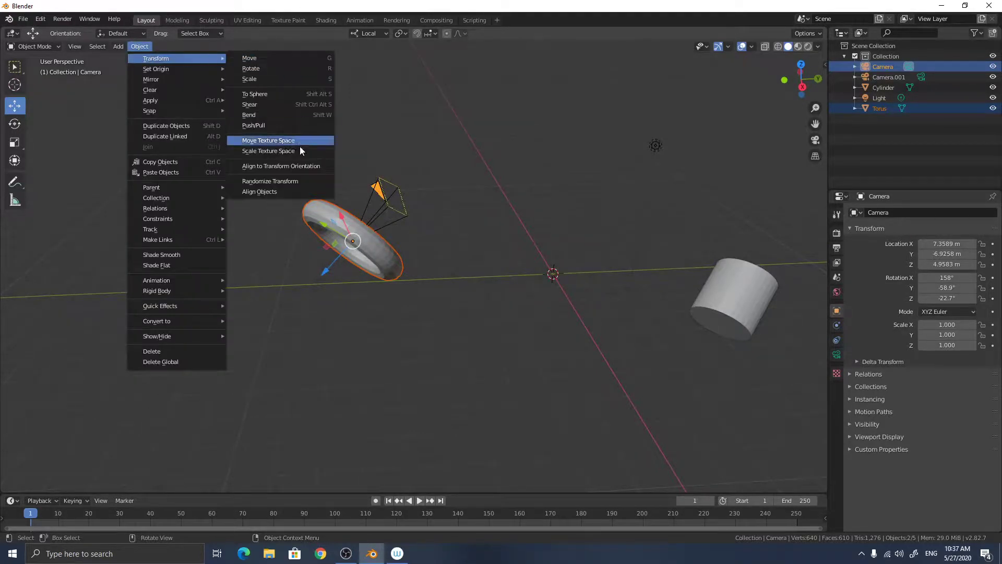
click(301, 166)
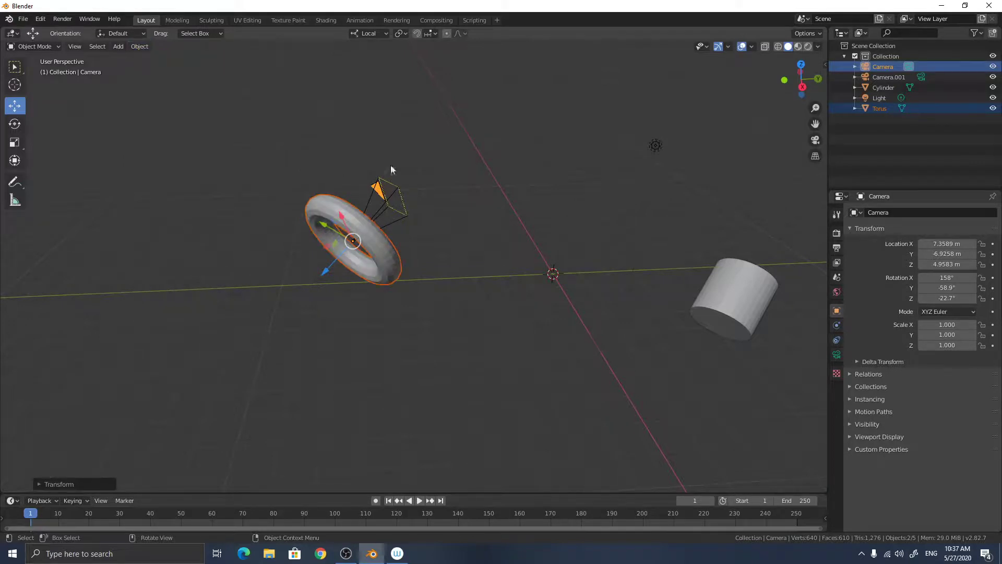
middle_drag(392, 166, 422, 161)
middle_drag(389, 110, 344, 104)
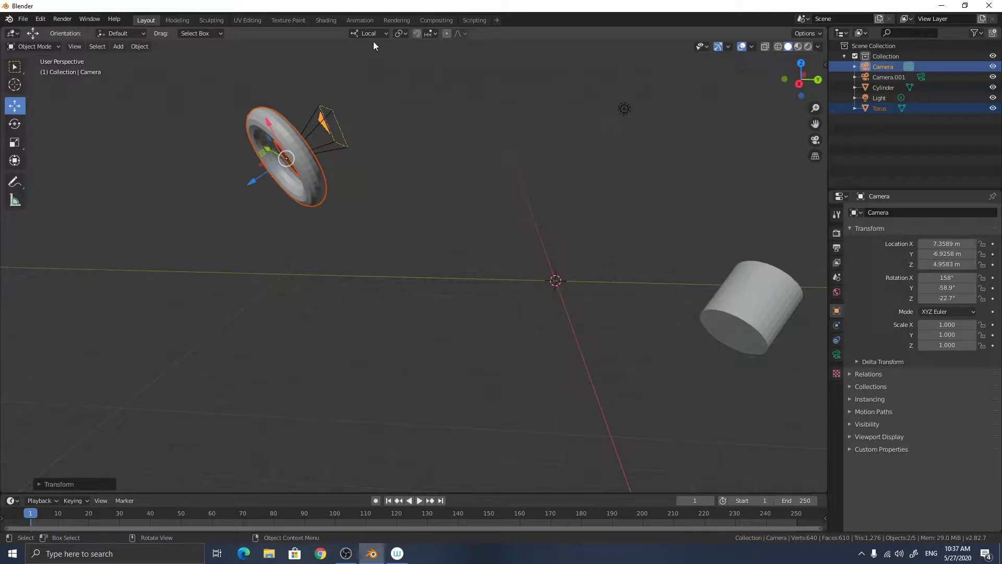
click(140, 47)
mouse_move(156, 59)
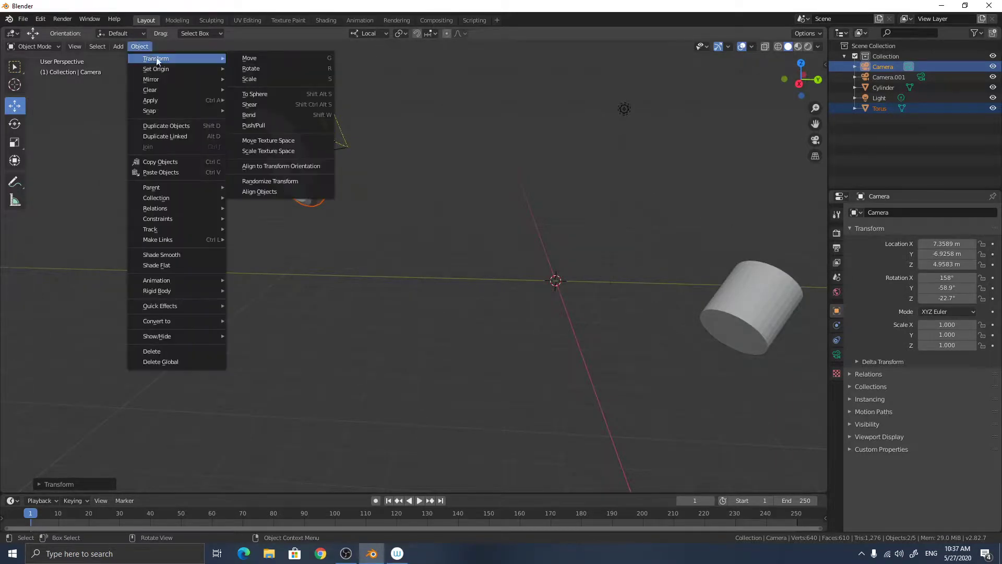
click(293, 166)
middle_drag(291, 168, 366, 84)
Switch the transform orientation to Normal, reapply Align to Transform Orientation to the torus and original camera, and inspect the alignment.
click(374, 33)
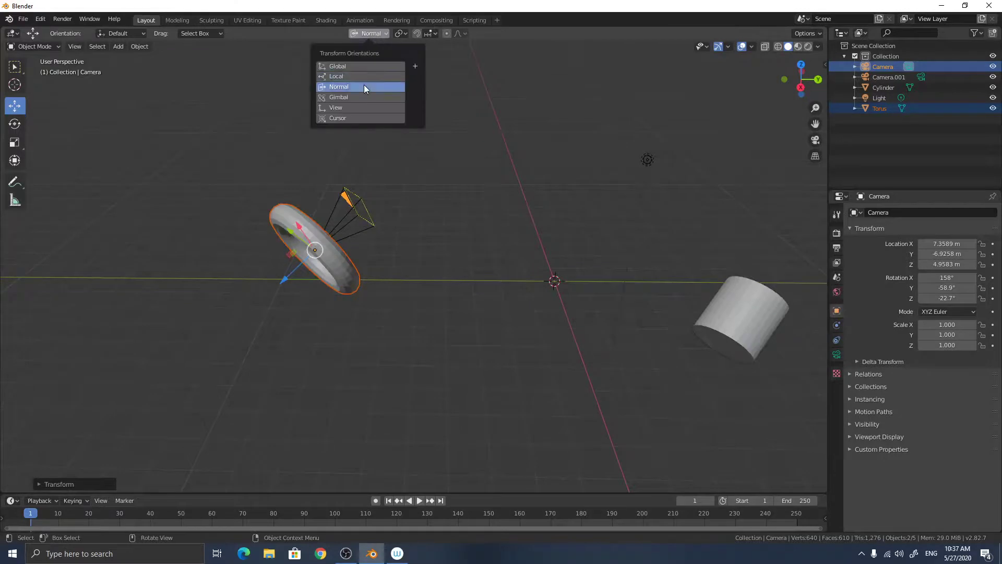
click(365, 85)
click(144, 42)
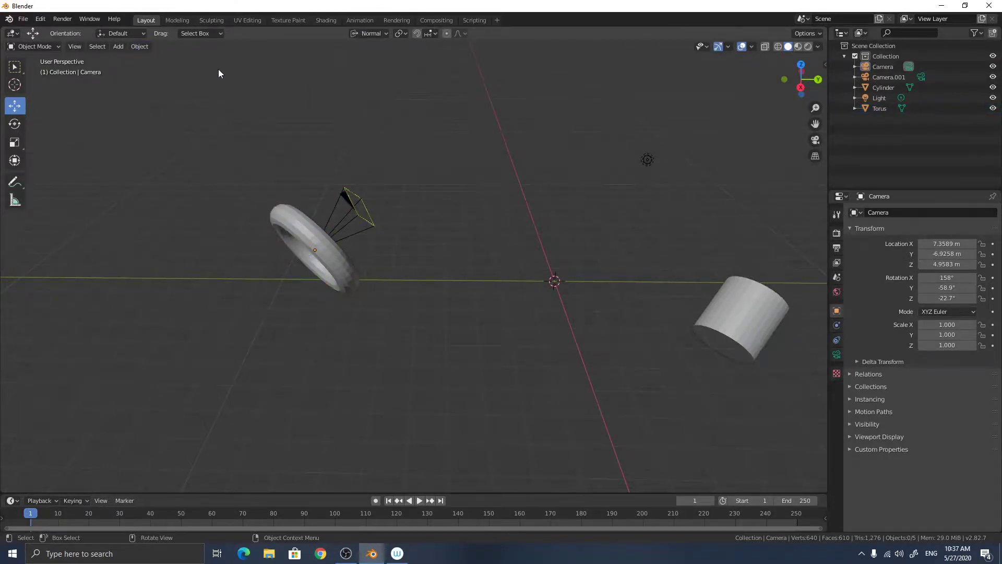
key(ctrl+z)
click(140, 46)
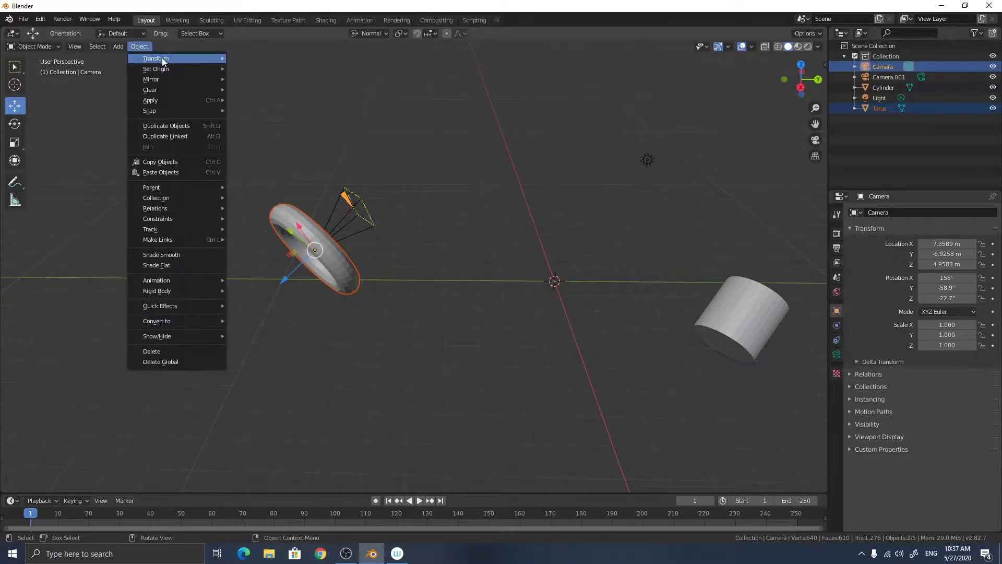
mouse_move(162, 57)
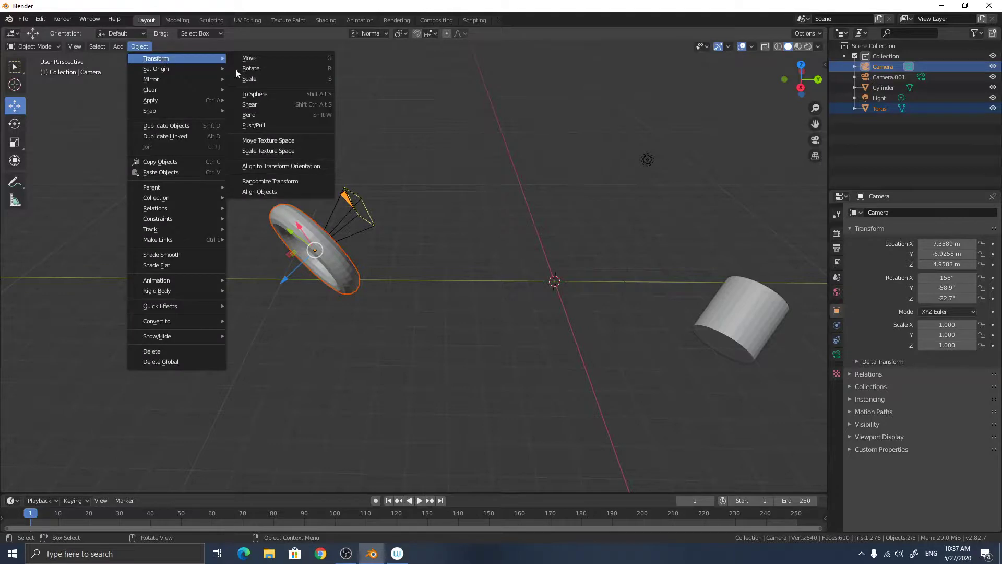
click(306, 168)
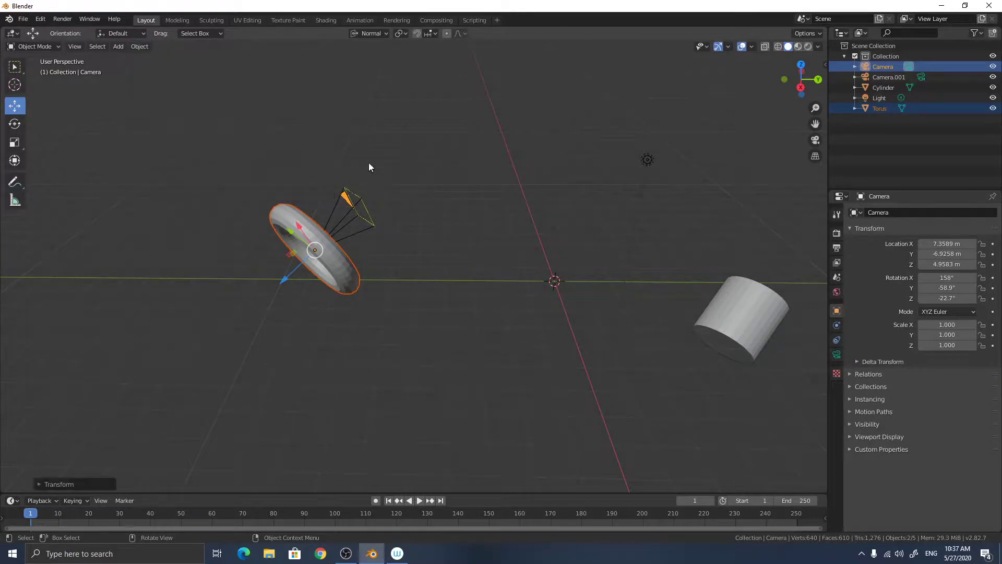
middle_drag(369, 164, 495, 168)
shift+middle_drag(600, 160, 537, 180)
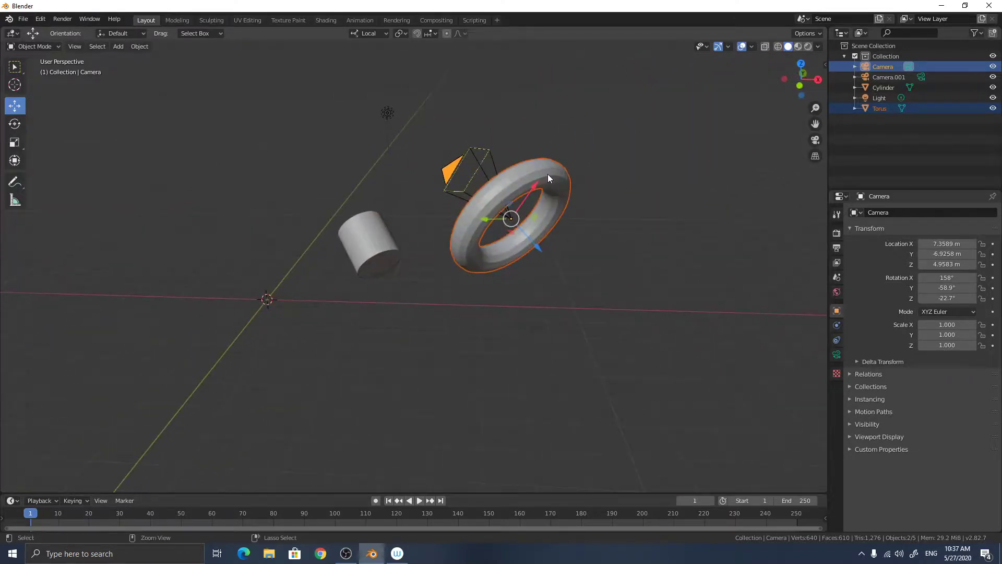
Undo the torus's alignment and its snap to the original camera.
key(ctrl+z)
key(ctrl+z)
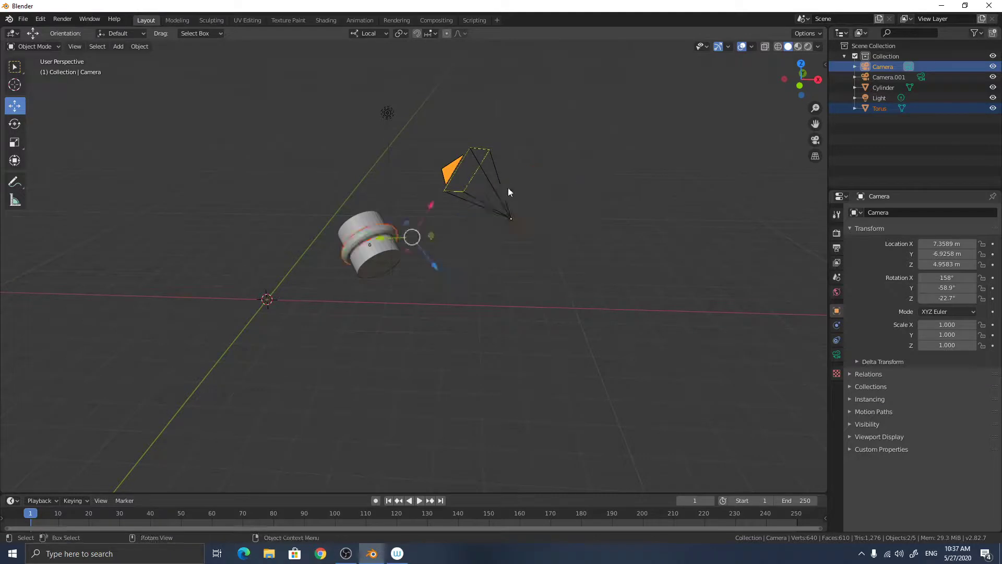
middle_drag(509, 192, 357, 209)
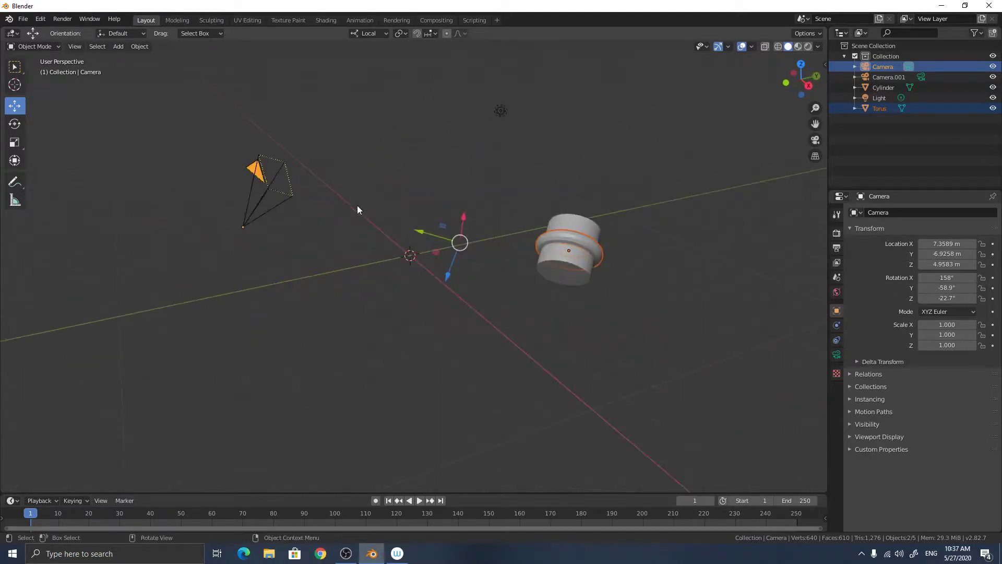
Move the original camera along its own Z axis, away from the second camera.
click(498, 171)
click(264, 198)
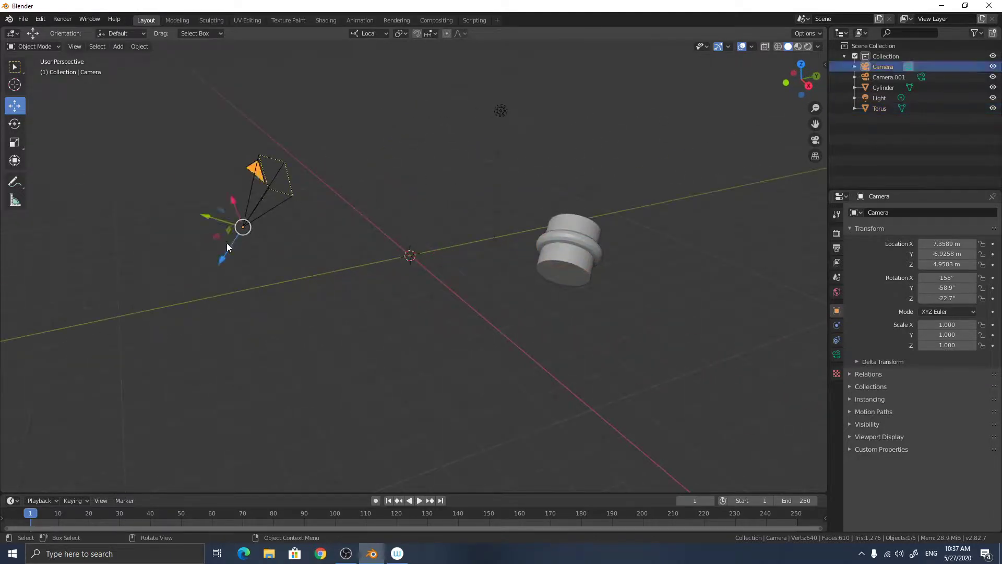
drag(227, 243, 50, 311)
click(292, 195)
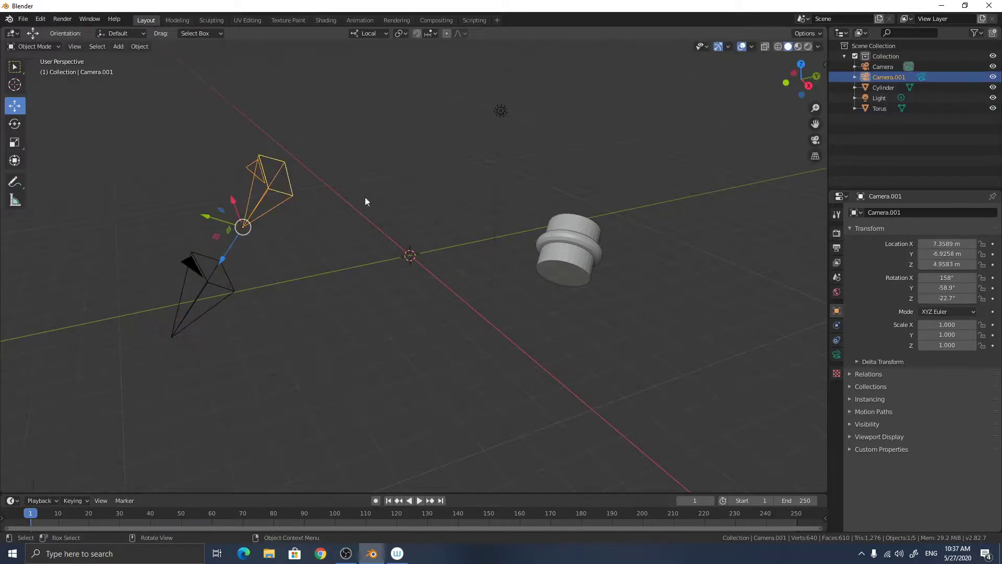
Set the transform orientation to Normal and clear the selection.
click(594, 248)
click(375, 36)
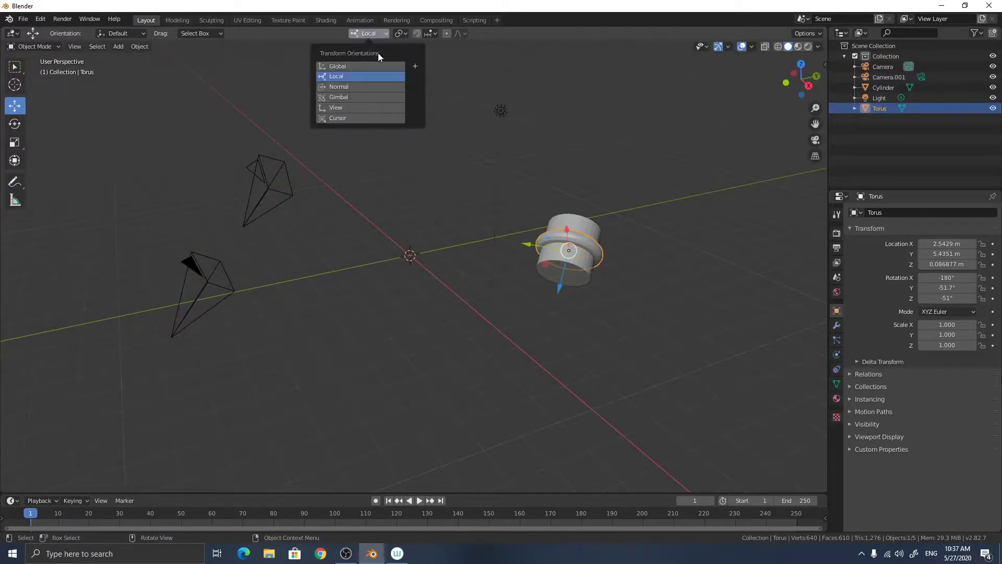
click(370, 86)
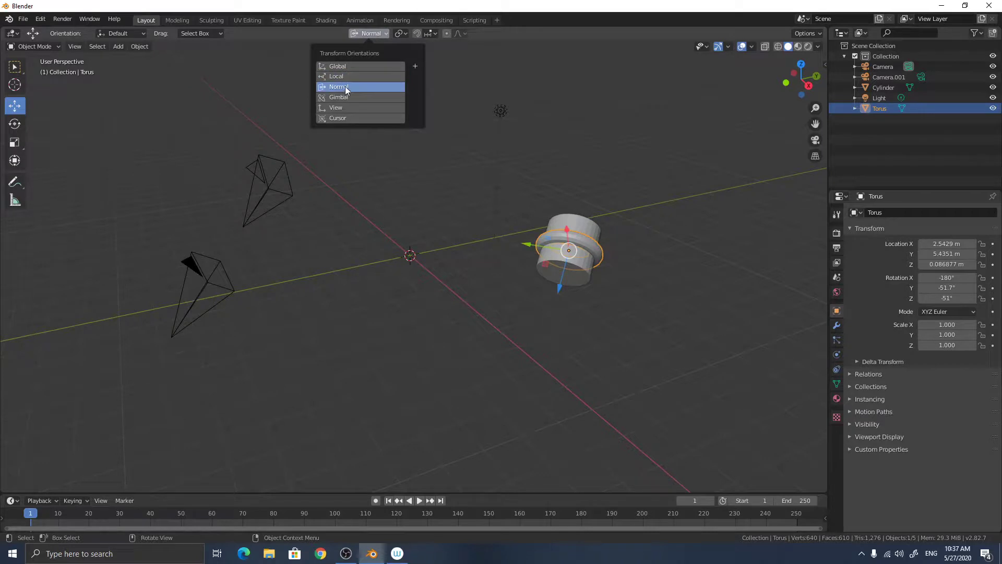
click(496, 302)
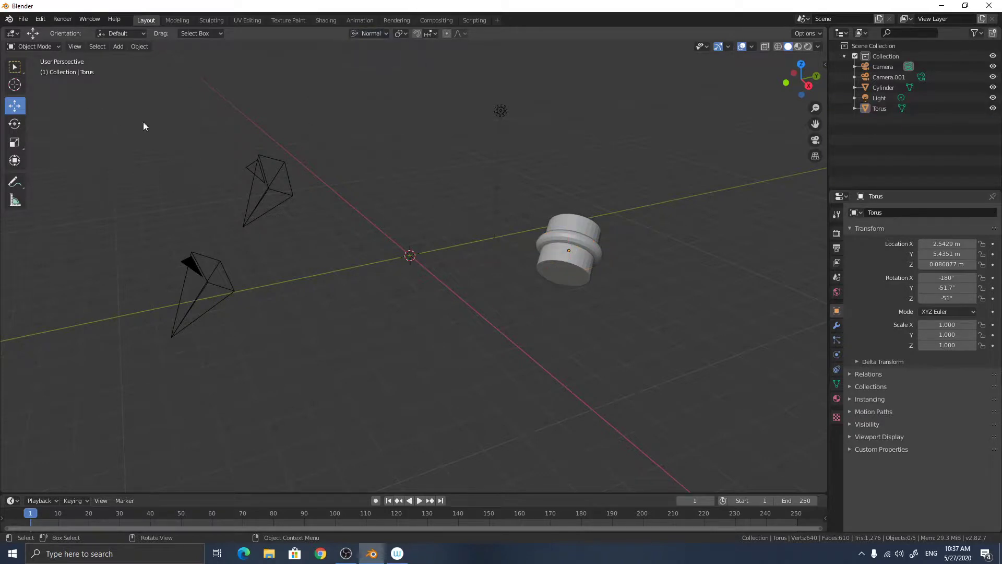
Select the torus, add the second camera as the active object, and snap the torus to that camera with Selection to Active.
click(259, 205)
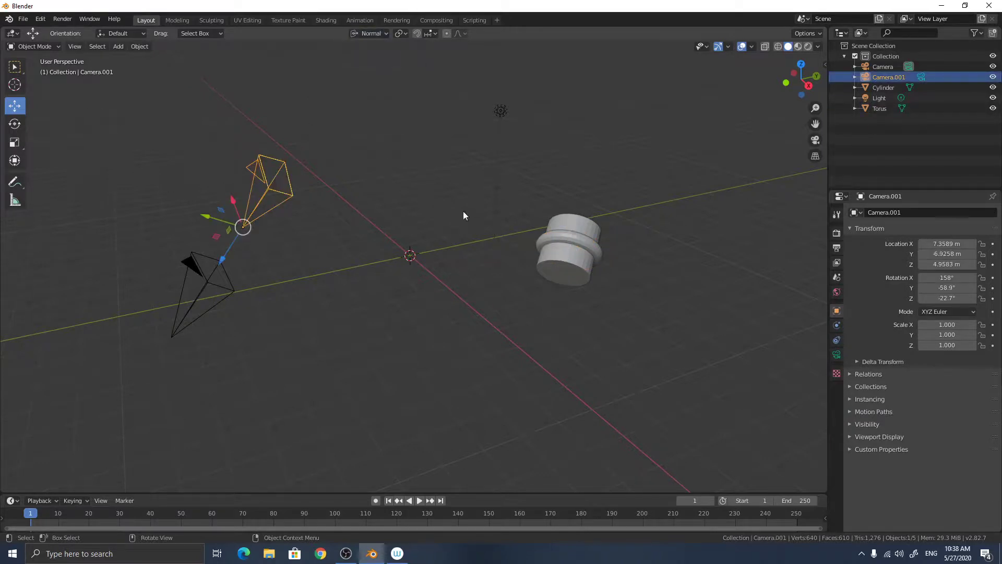
click(589, 242)
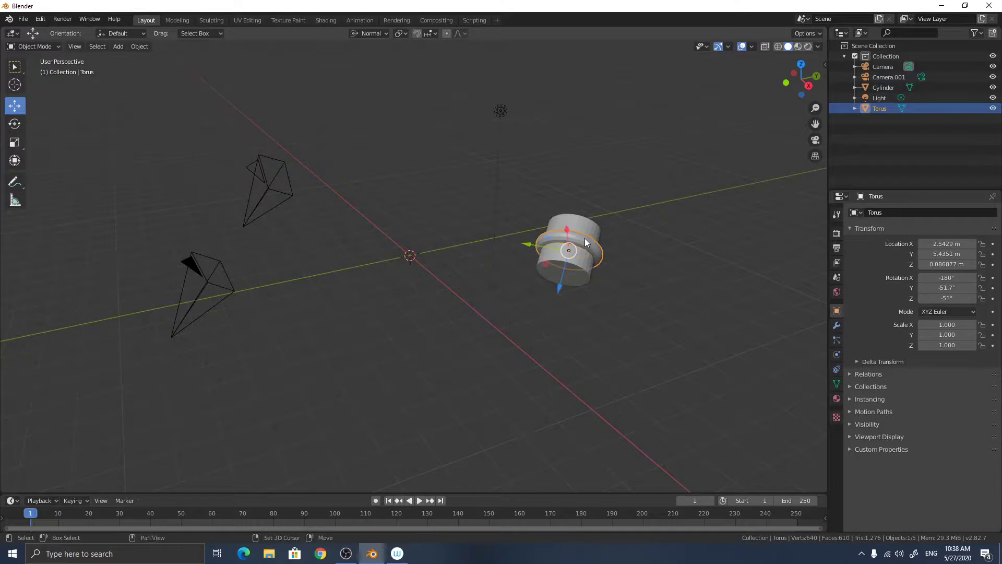
shift+click(255, 204)
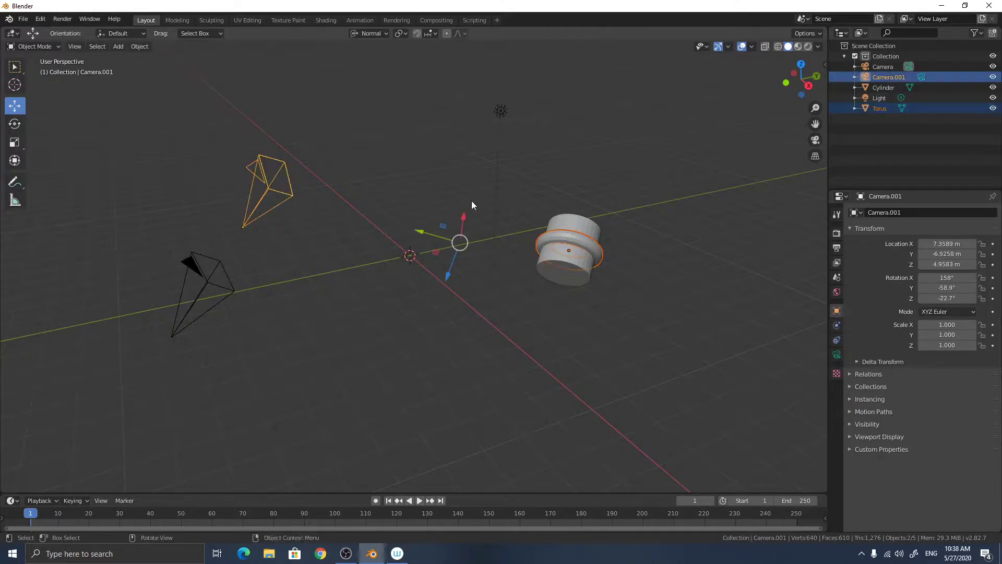
key(shift+s)
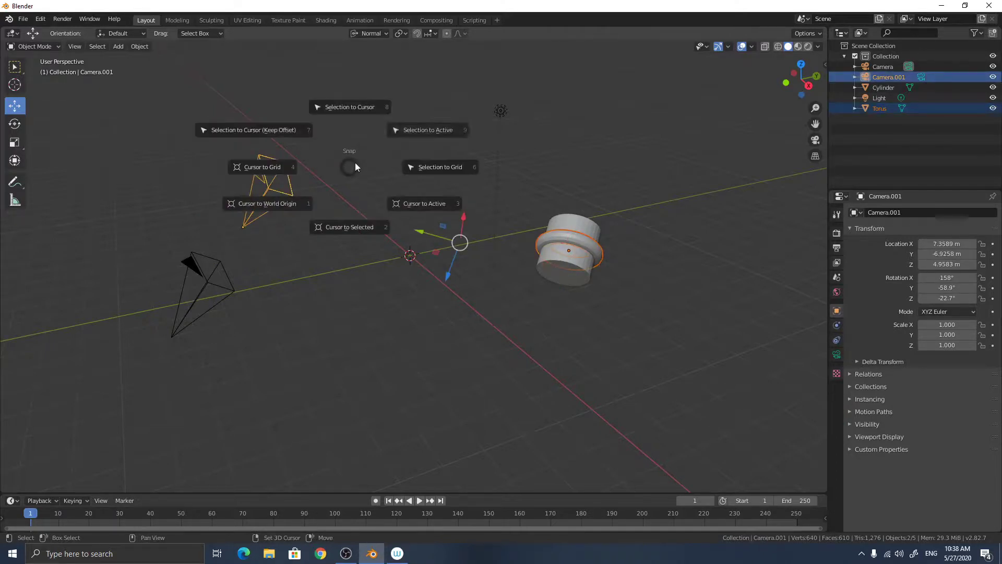
click(442, 128)
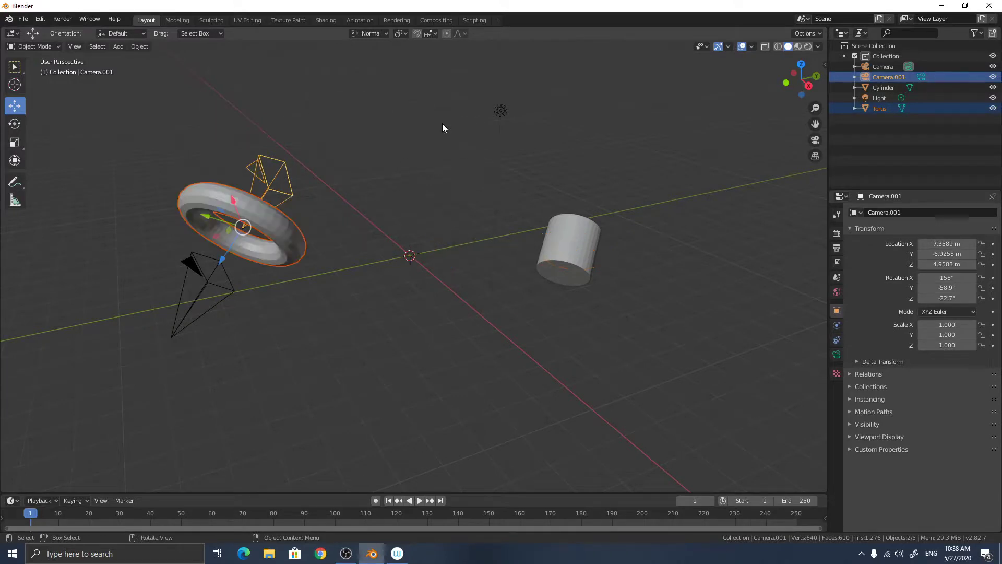
Match the torus's rotation to the second camera with Align to Transform Orientation.
click(137, 46)
mouse_move(146, 58)
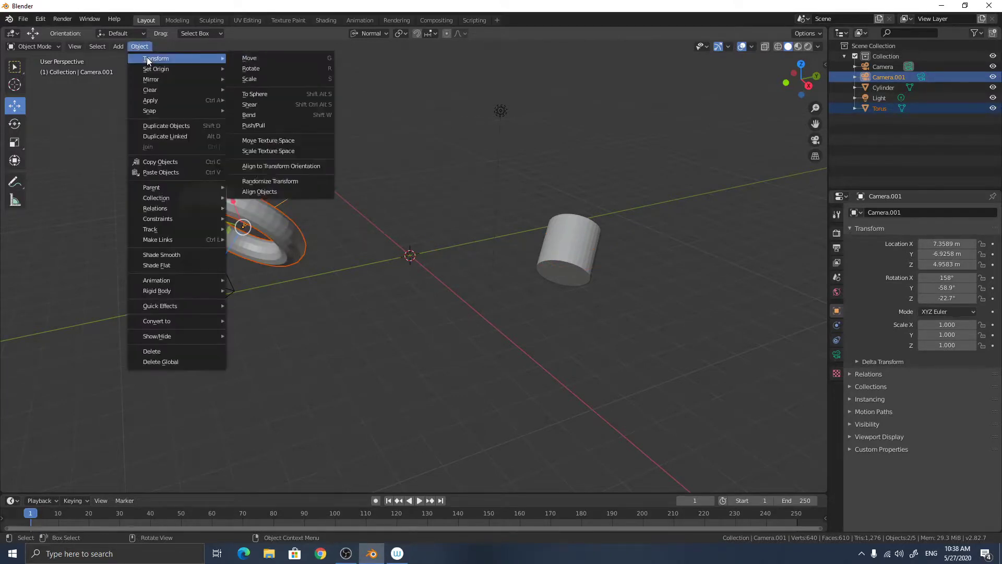
click(315, 166)
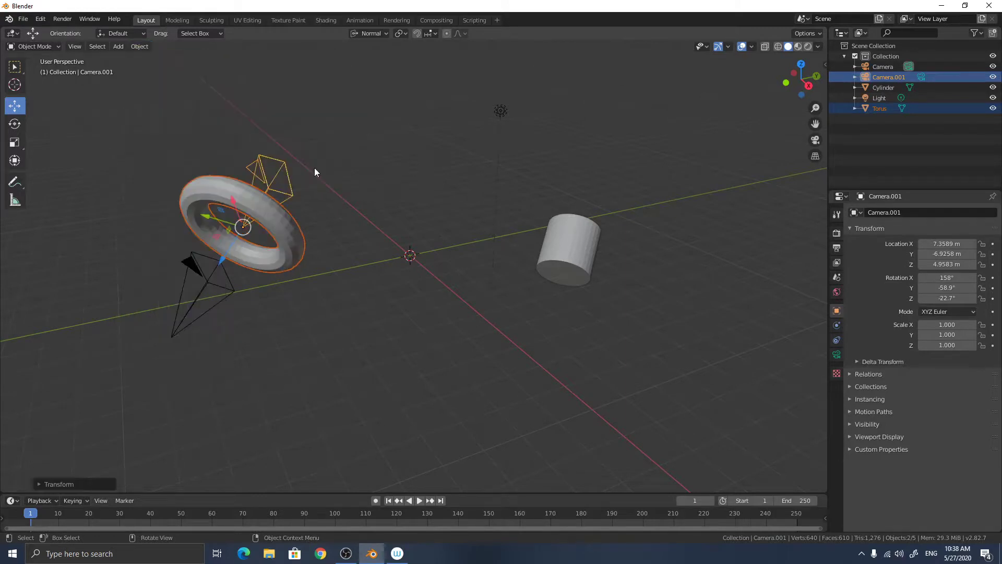
Undo the torus's rotation alignment and its snap to the second camera.
middle_drag(314, 168, 431, 158)
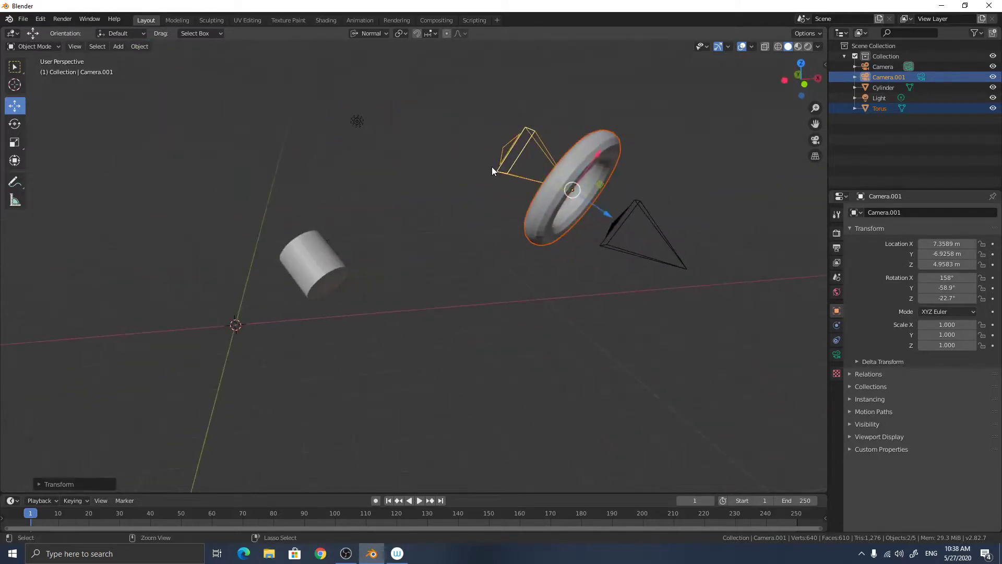
key(ctrl+z)
key(ctrl+z)
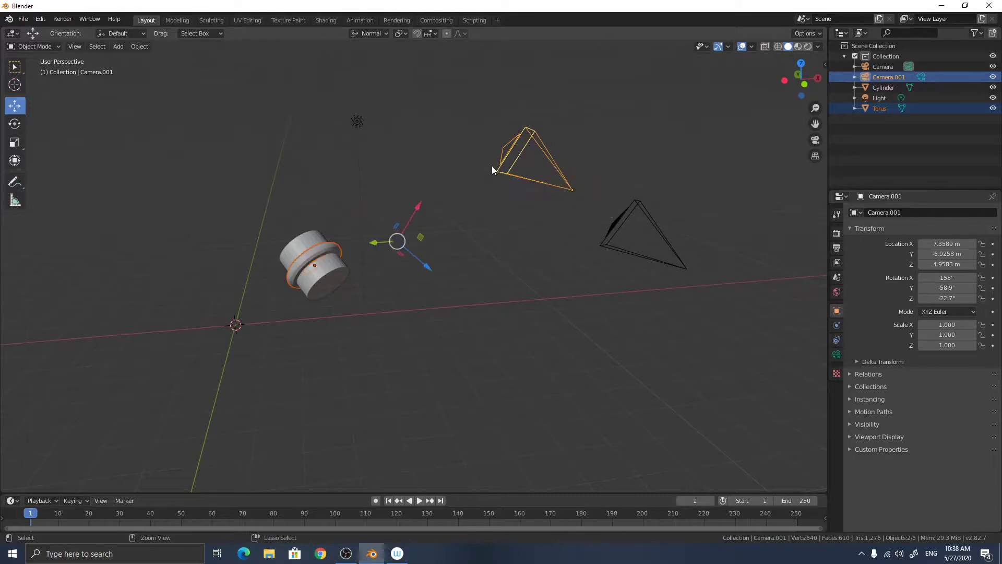
Select only the torus and rotate it freely to about 2.7° X, 3.25° Y and -149° Z.
click(307, 253)
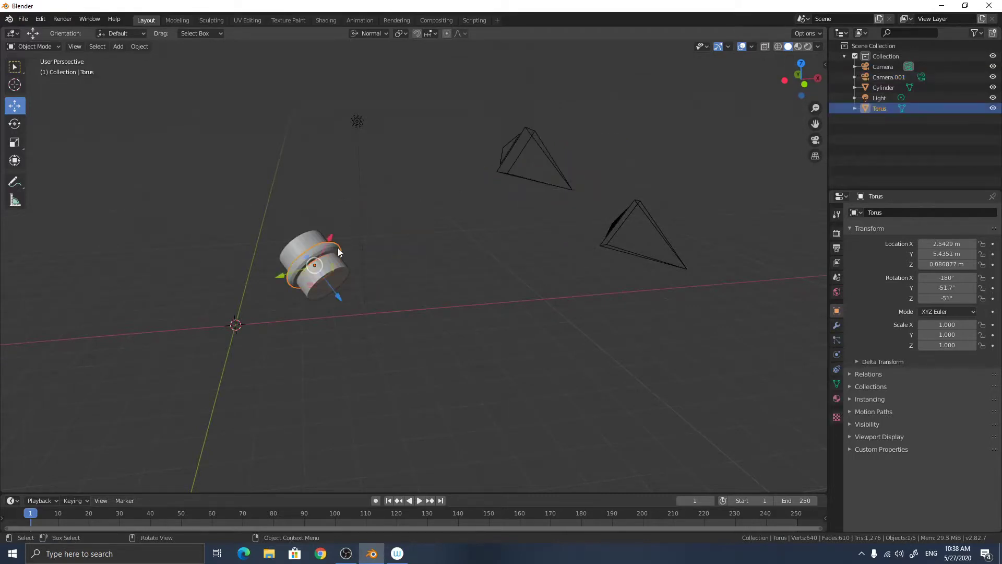
key(r)
click(173, 245)
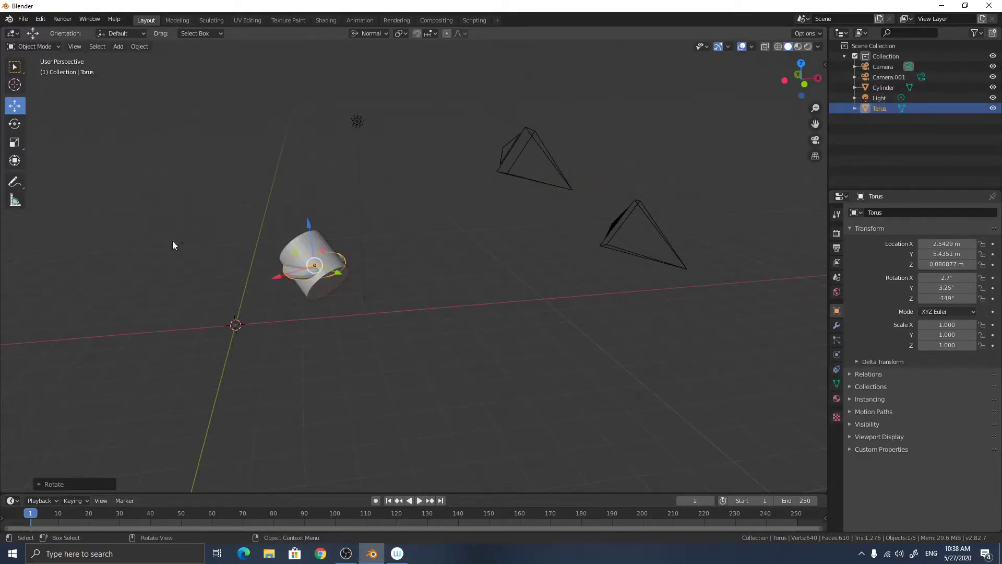
Add the second camera to the selection as the active object and snap the torus to it with Selection to Active.
shift+click(555, 187)
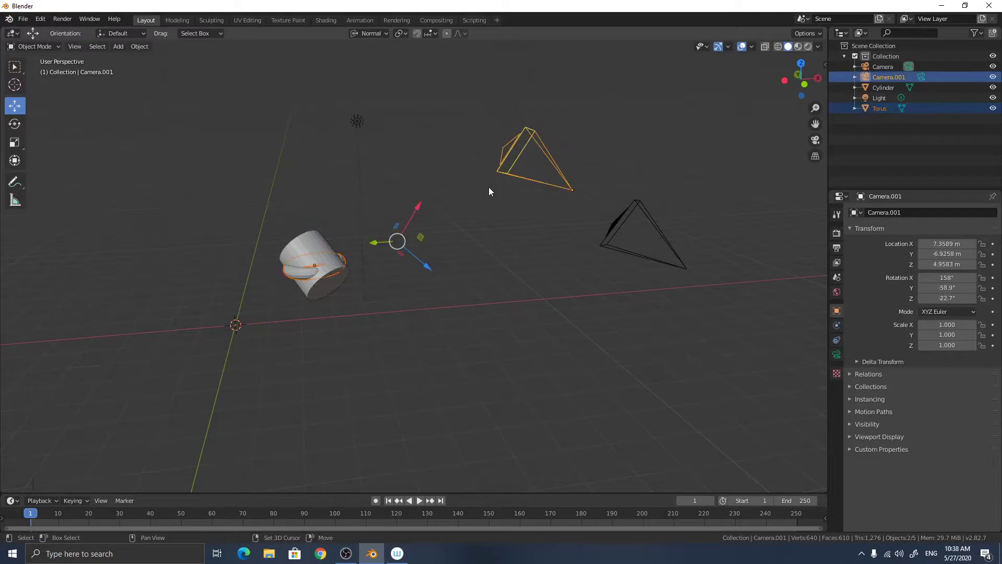
click(140, 47)
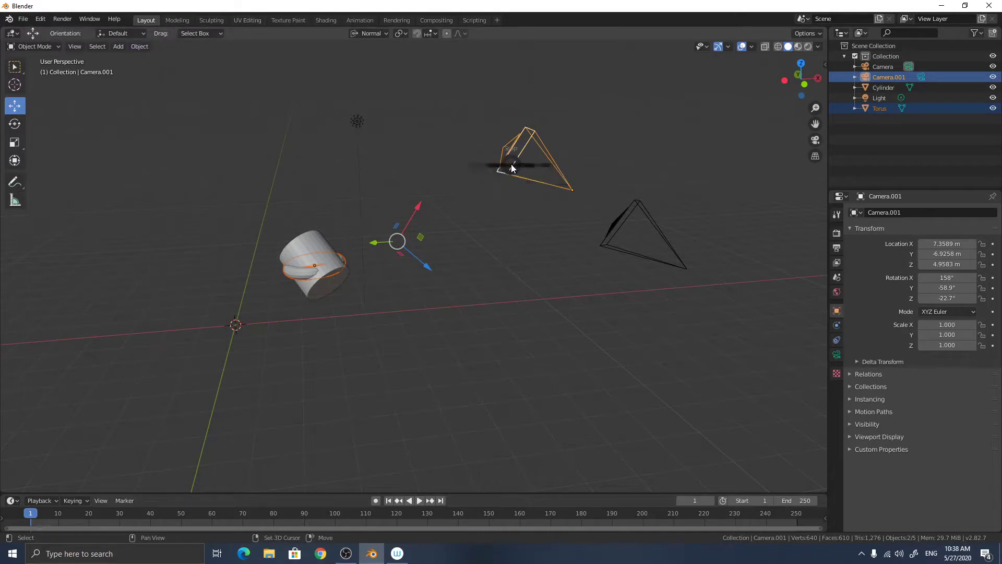
click(599, 124)
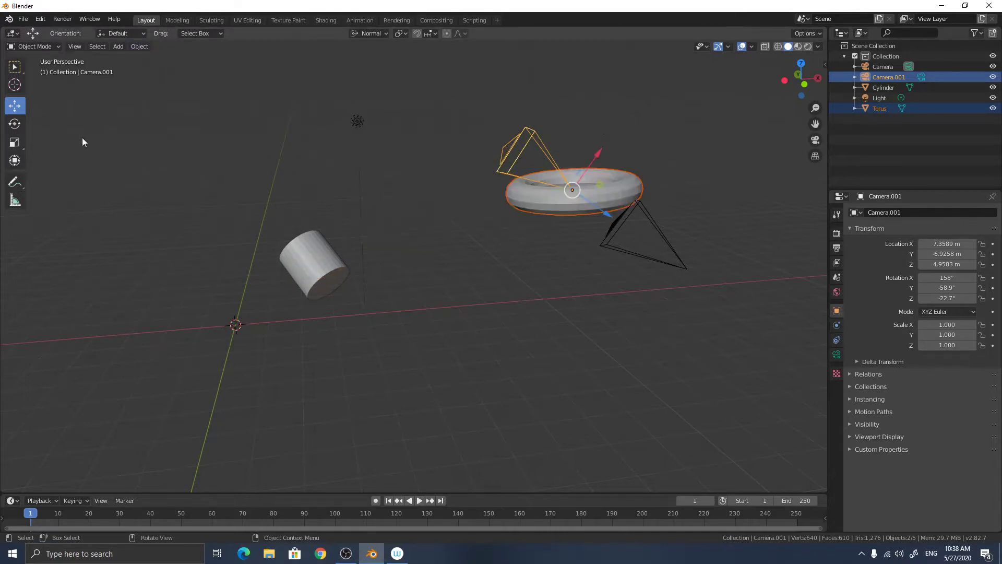
Align the torus's rotation to the active second camera with Align to Transform Orientation.
click(139, 46)
mouse_move(146, 61)
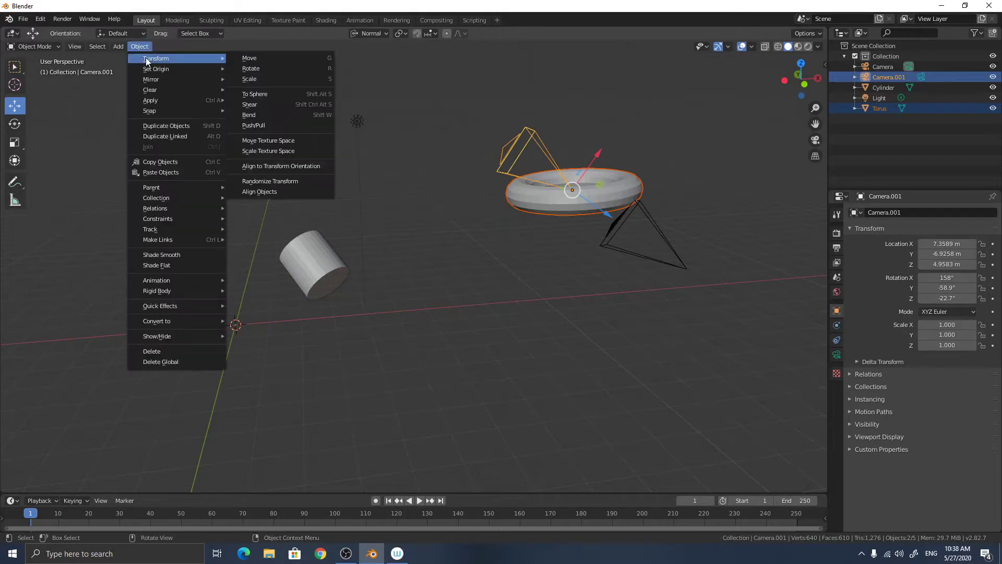
click(301, 167)
middle_drag(302, 168, 268, 125)
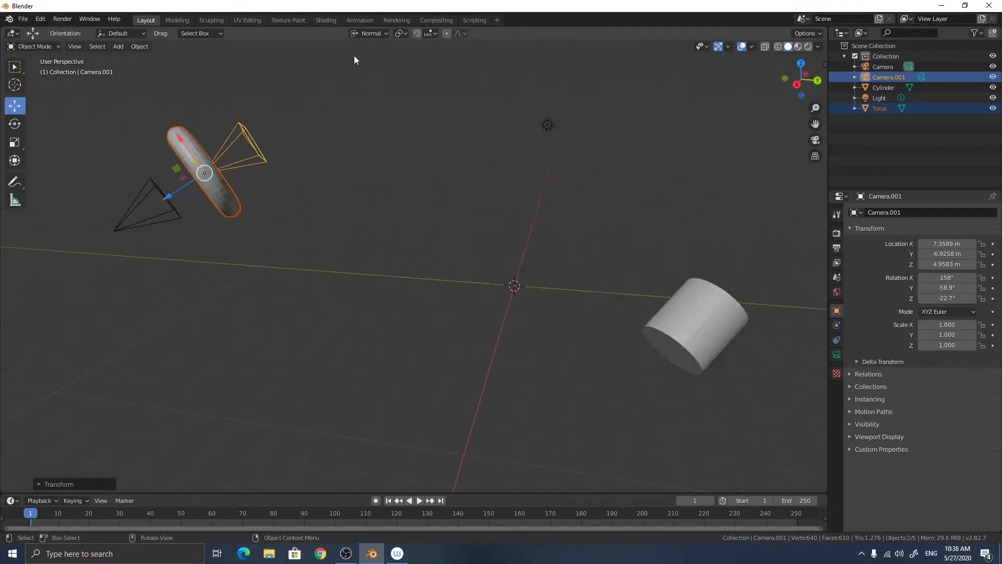
Select the second camera alone, review the transform orientation setting, and clear the selection to inspect the aligned torus.
click(230, 154)
click(228, 146)
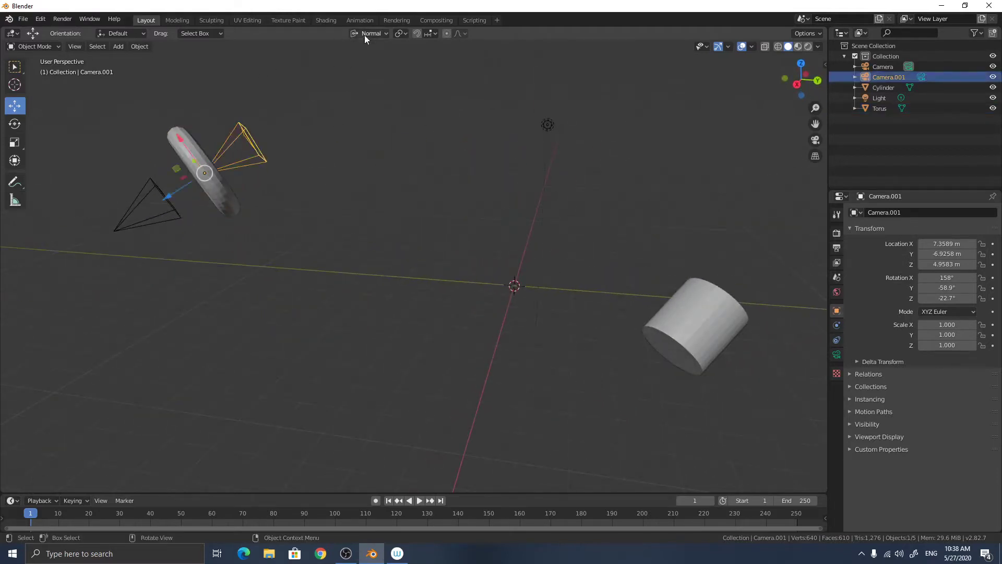
click(365, 34)
middle_drag(157, 171, 341, 168)
click(340, 168)
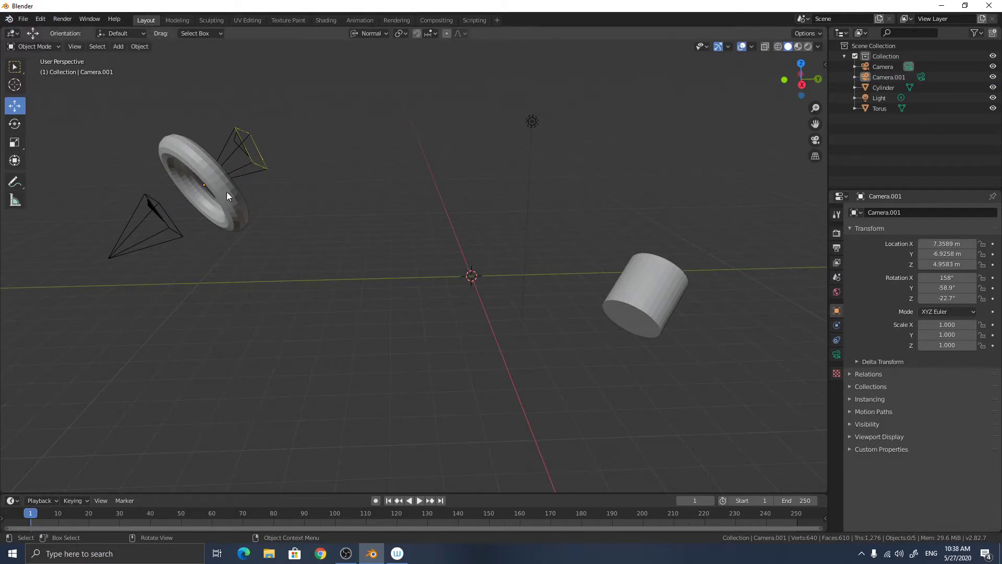
middle_drag(226, 196, 366, 214)
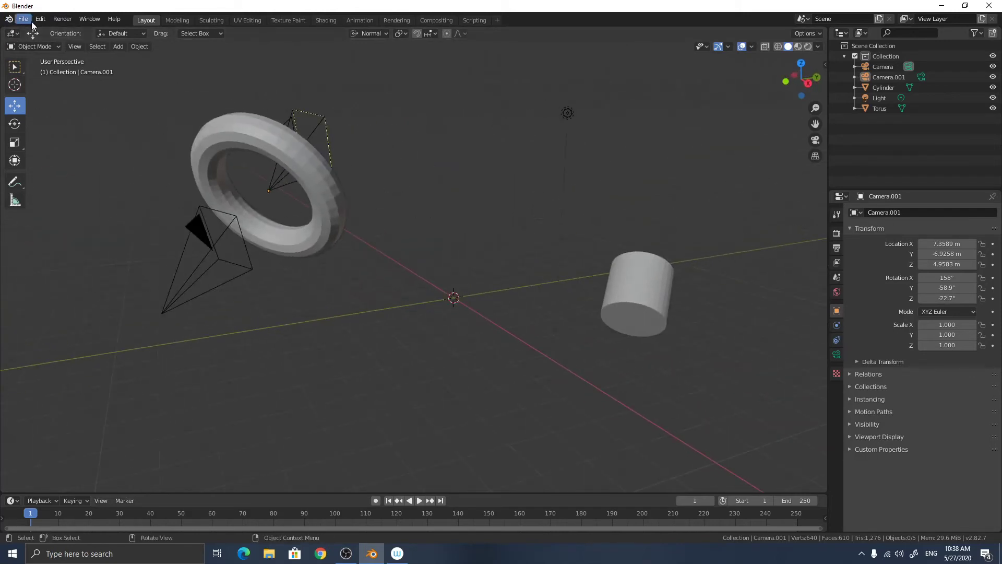